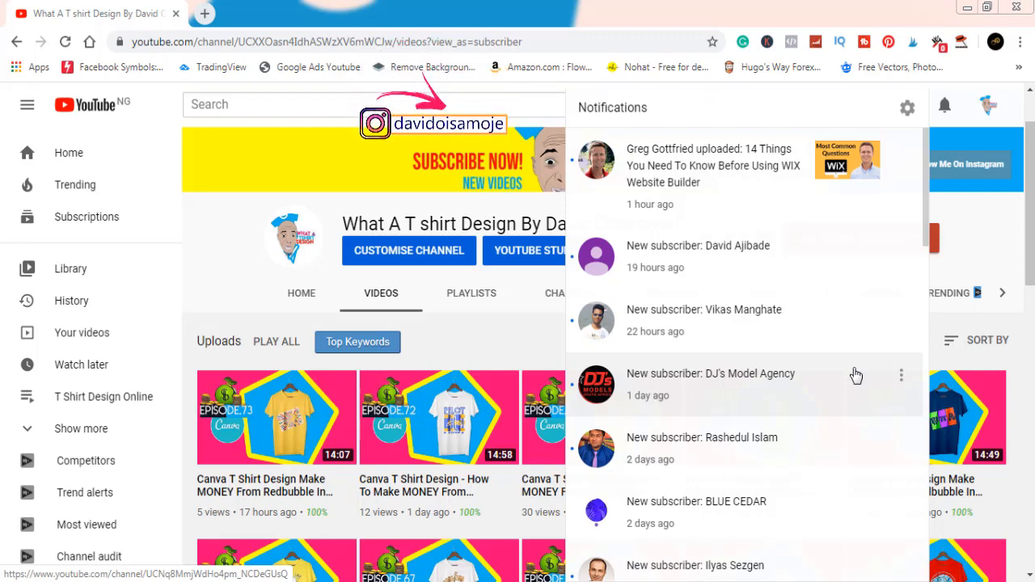
Open the Canva home page in a new browser tab.
left_click(678, 171)
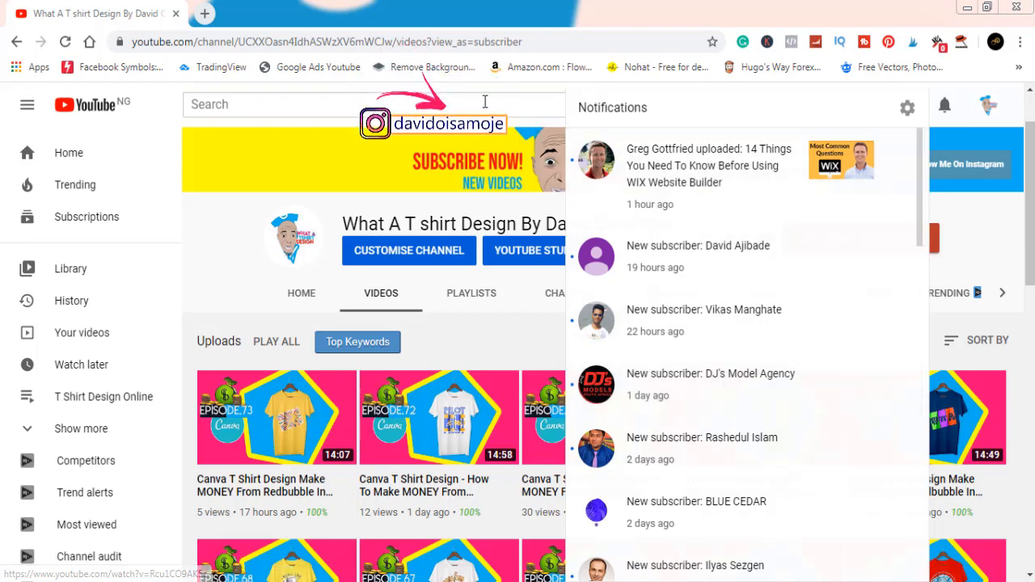
left_click(206, 15)
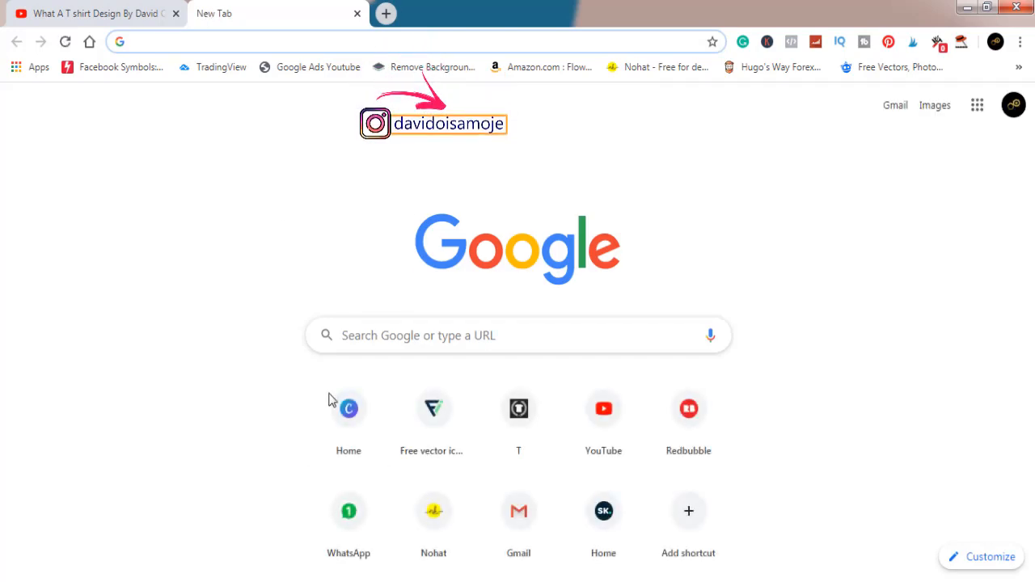
left_click(349, 410)
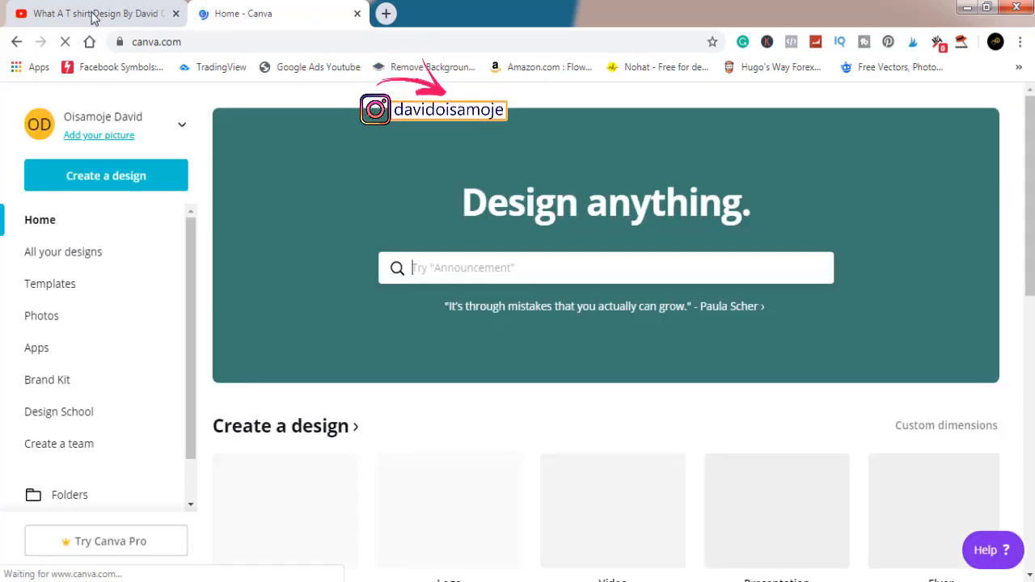
Switch to YouTube and look through the channel's notifications list, including new subscribers and comment replies.
left_click(93, 15)
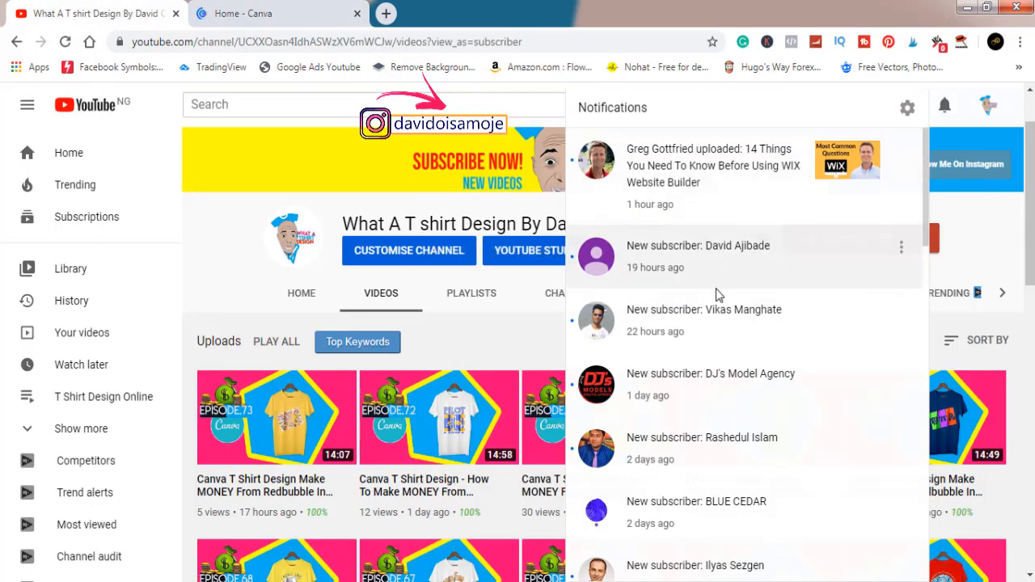
scroll(716, 301, "down", 1)
scroll(715, 302, "down", 3)
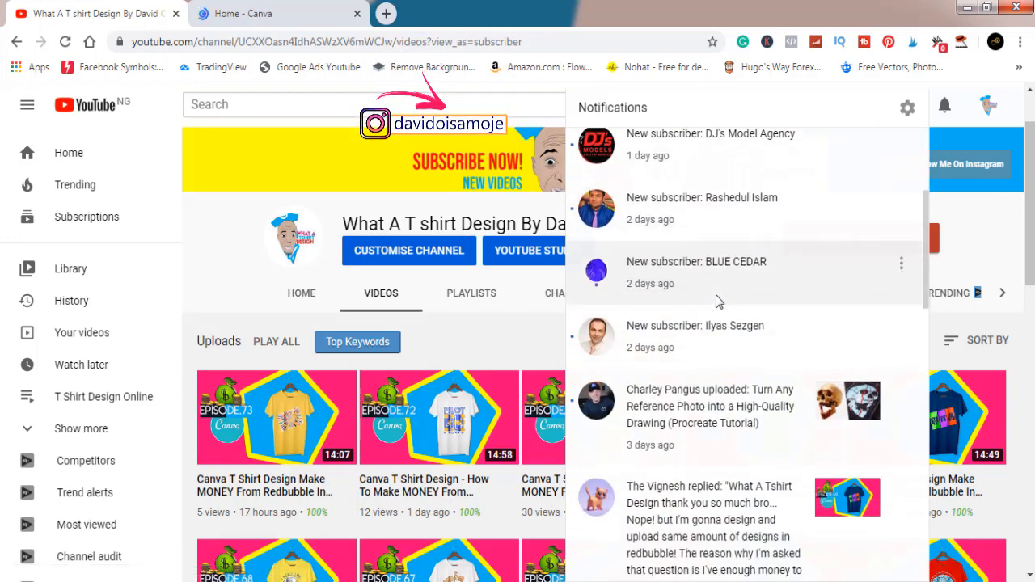
scroll(716, 302, "down", 3)
scroll(717, 301, "down", 1)
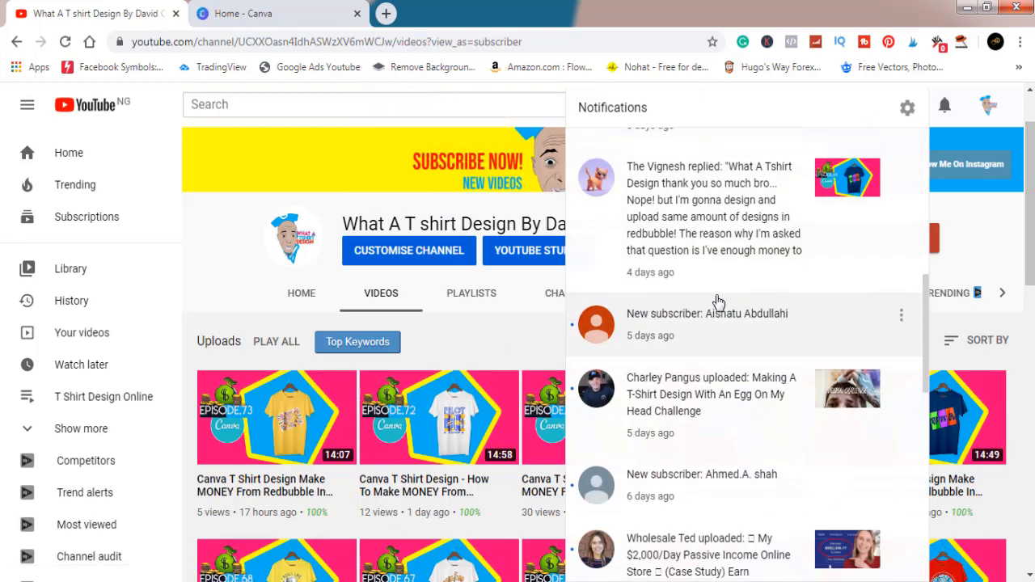
scroll(718, 302, "down", 3)
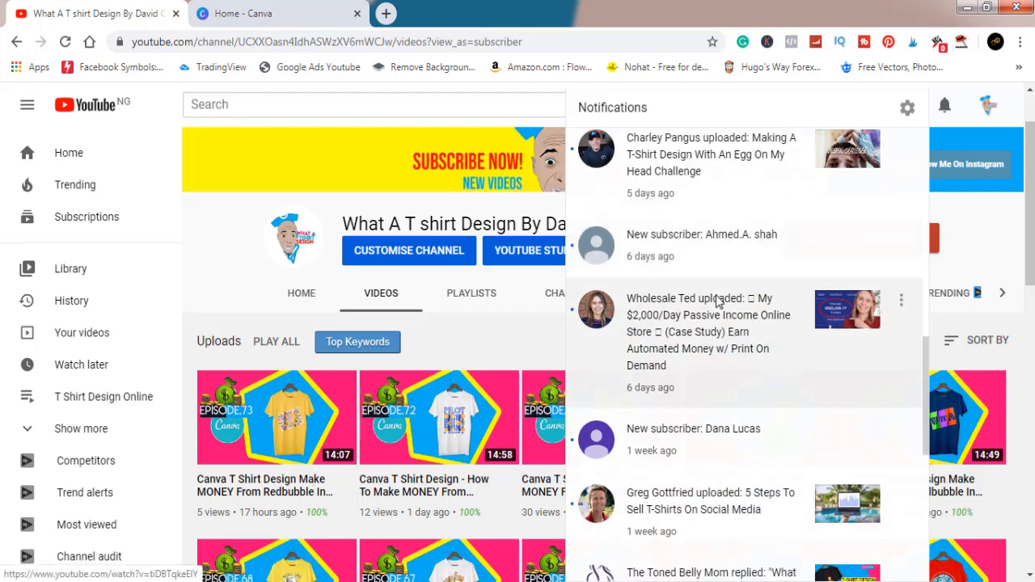
scroll(719, 302, "up", 5)
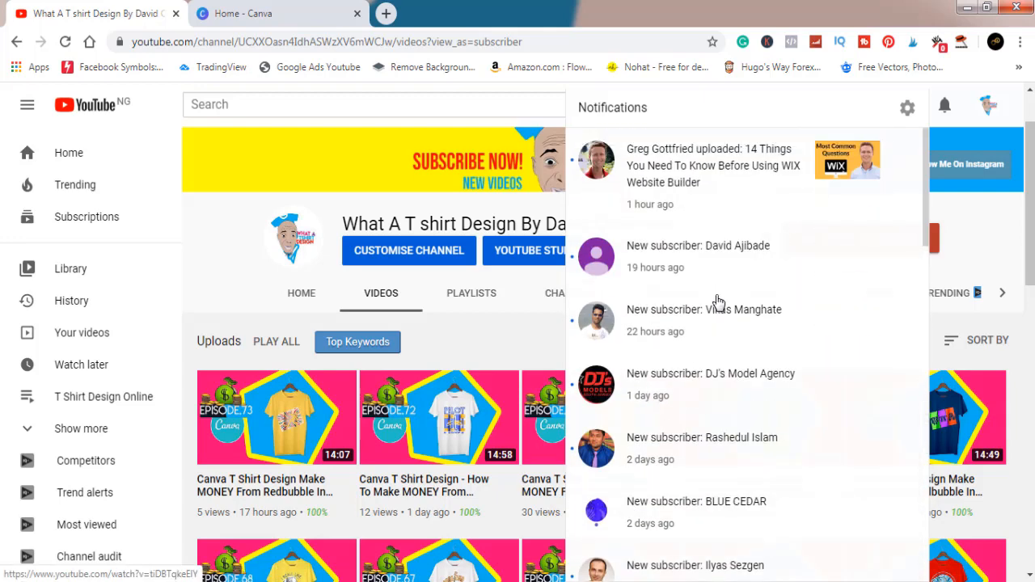
Switch to Canva and create a blank custom-size design 4500 px wide and 5400 px high.
left_click(251, 14)
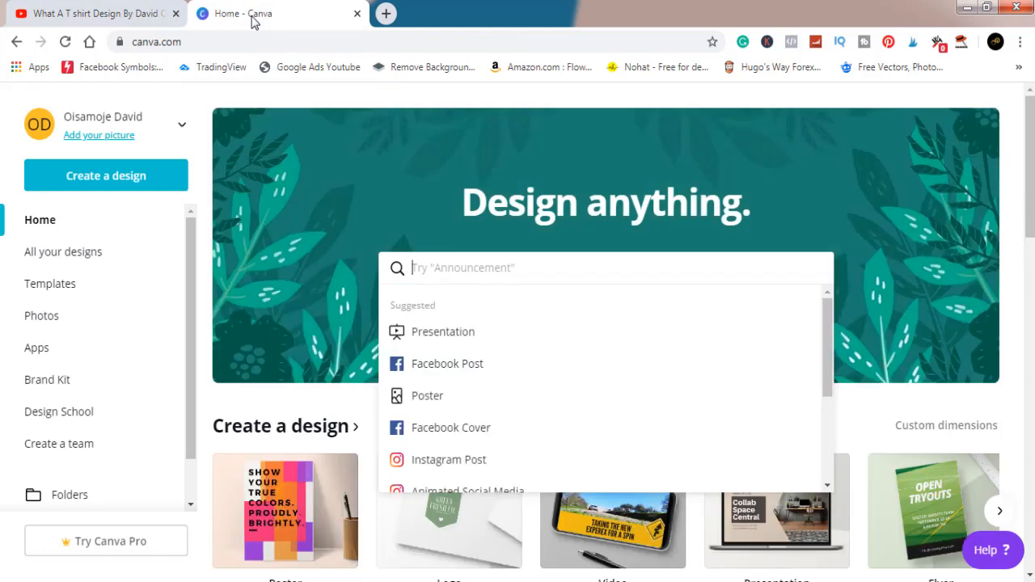
left_click(116, 185)
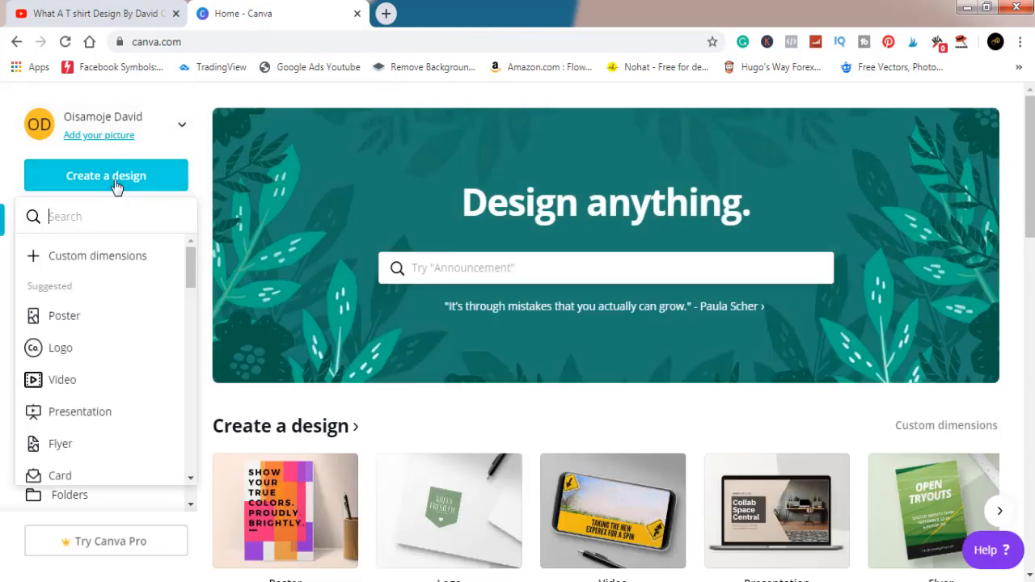
left_click(81, 256)
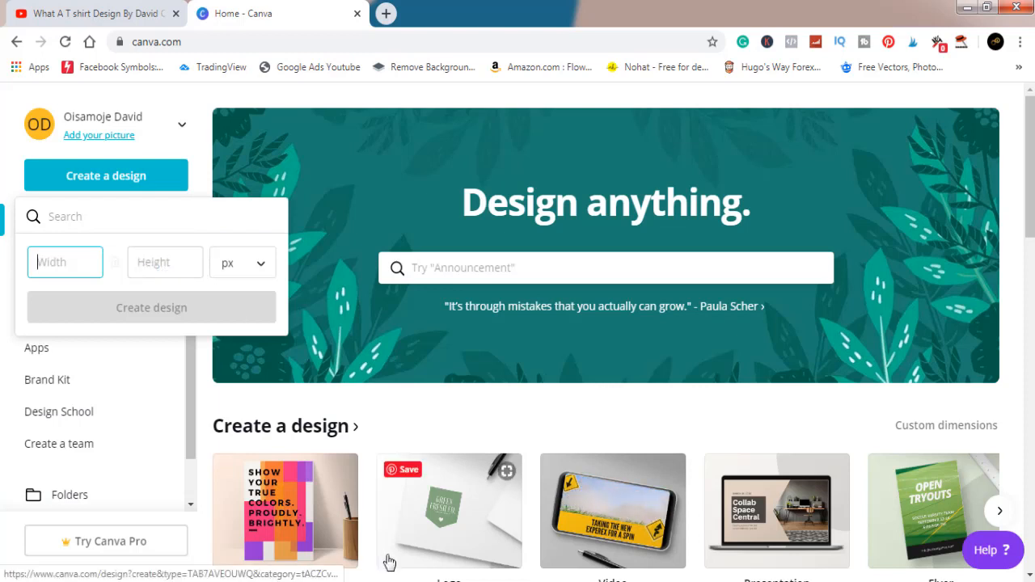
mouse_move(491, 581)
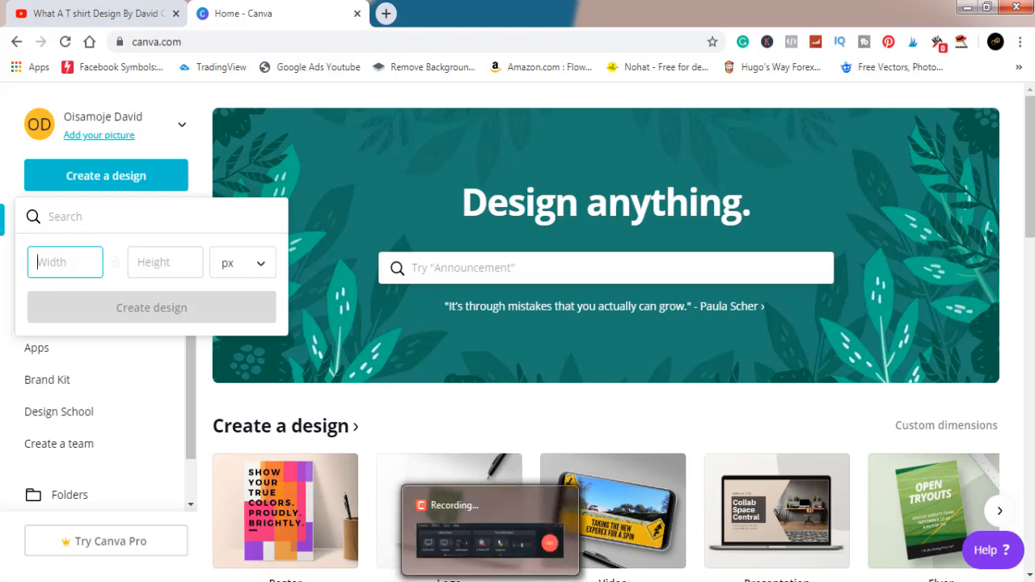
left_click(491, 581)
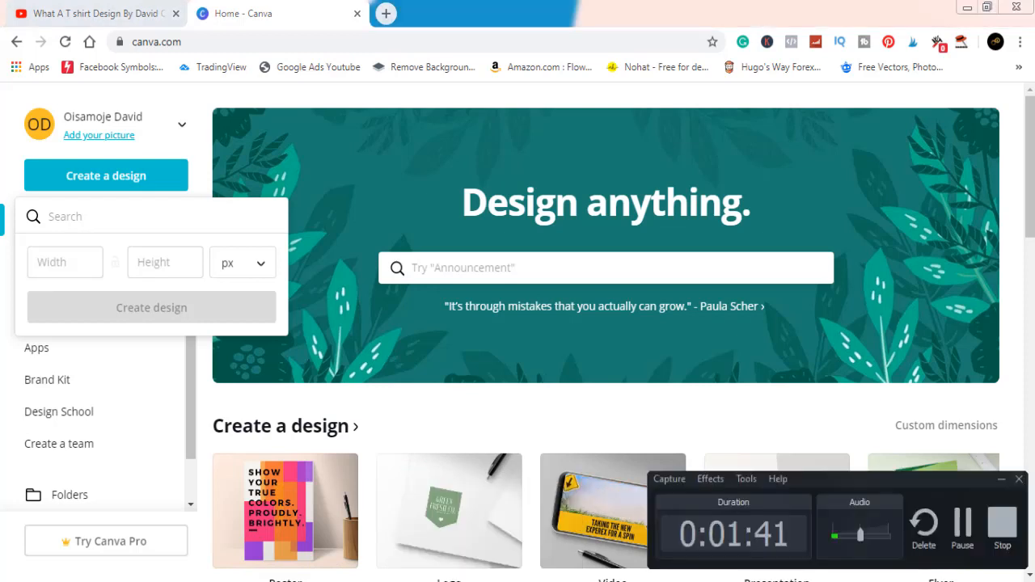
left_click(962, 530)
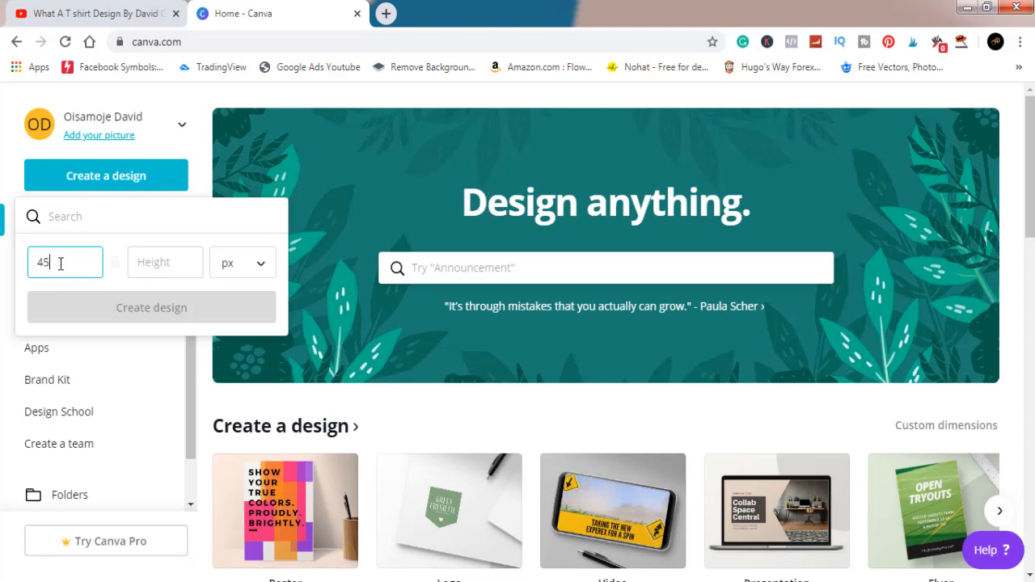
type("00")
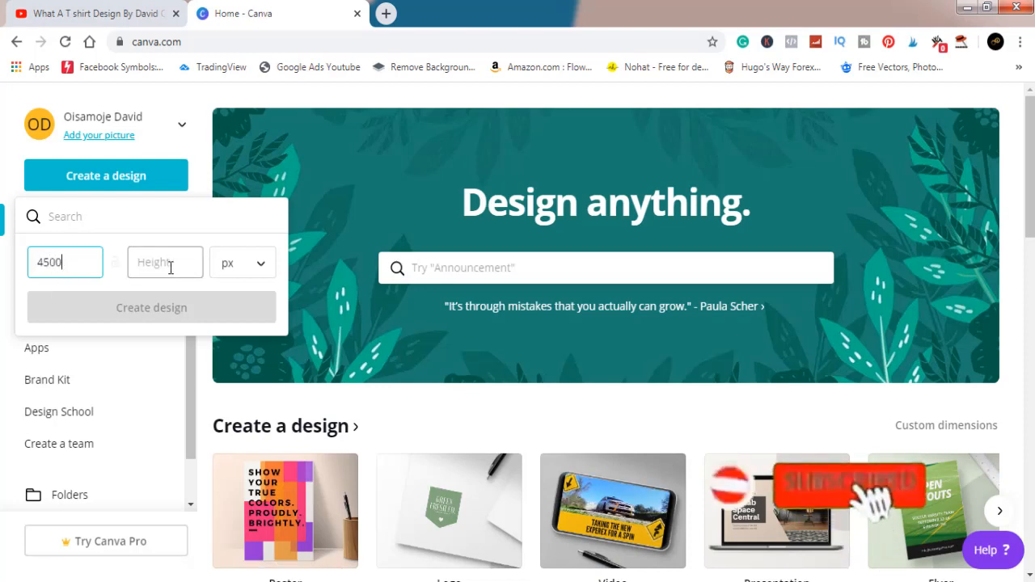
left_click(169, 267)
type("54")
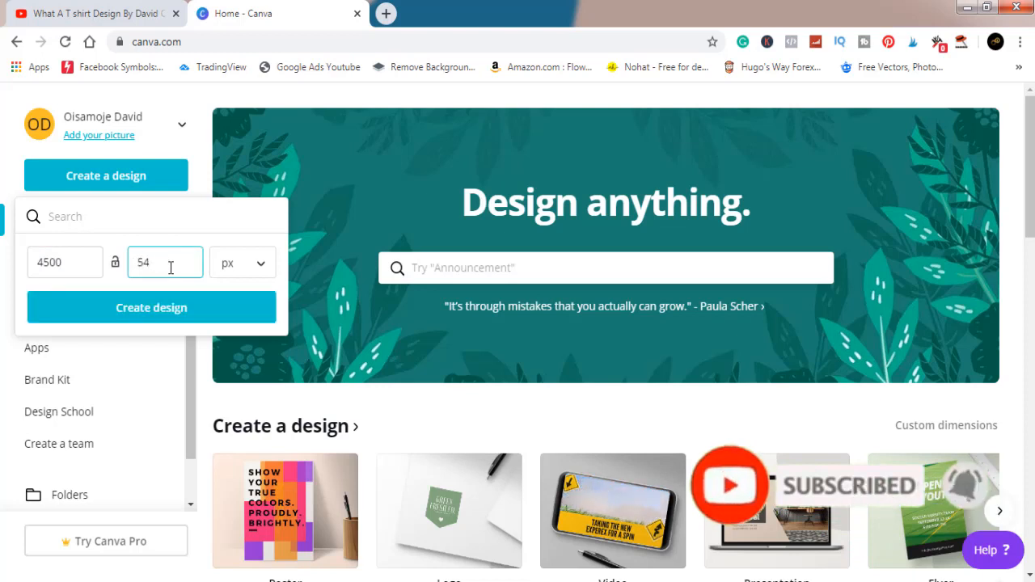
type("00")
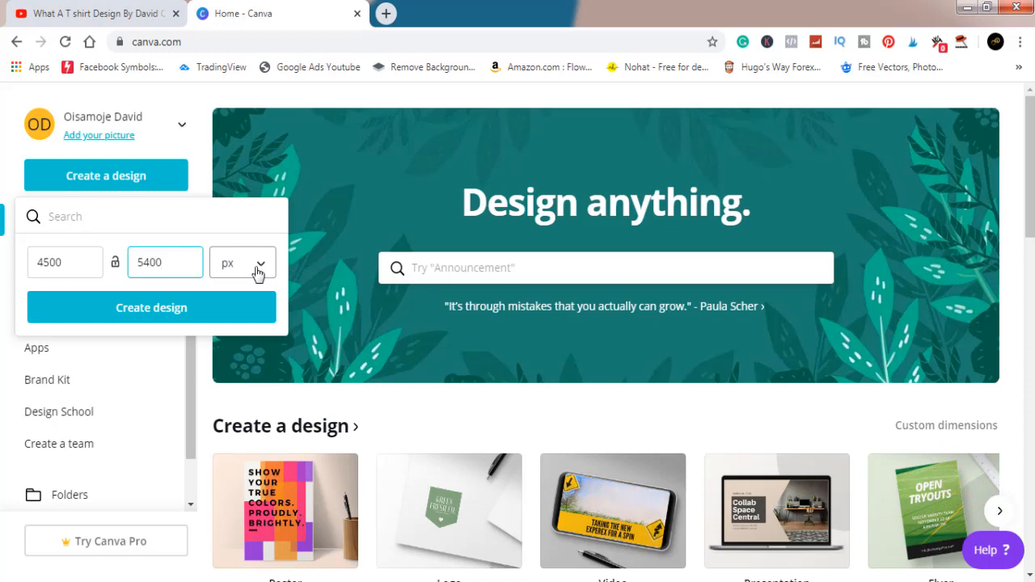
left_click(167, 308)
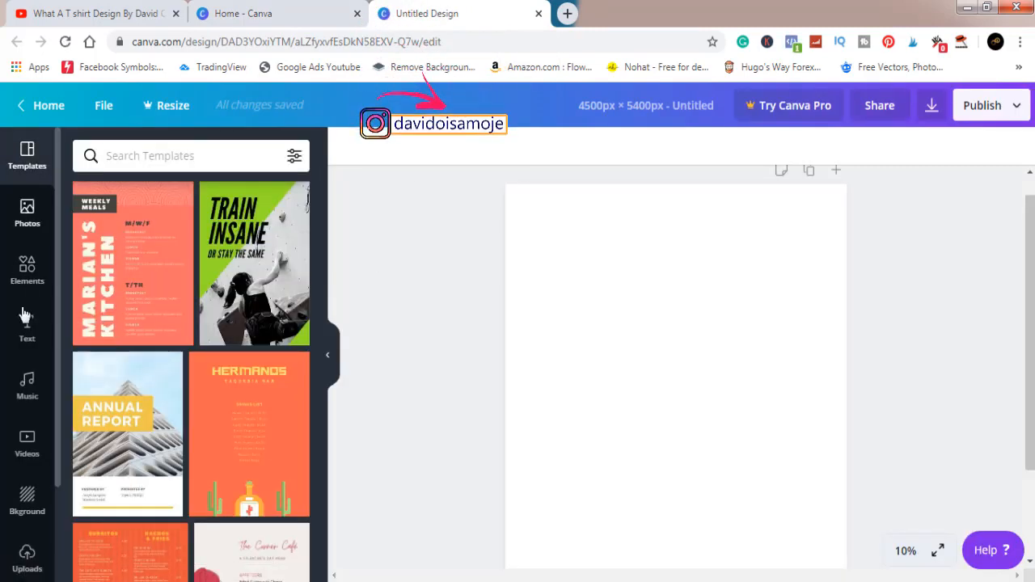
Upload the image Mom Shirt 3 from the Used subfolder of Mom Shirts in the Pictures library.
scroll(24, 312, "down", 3)
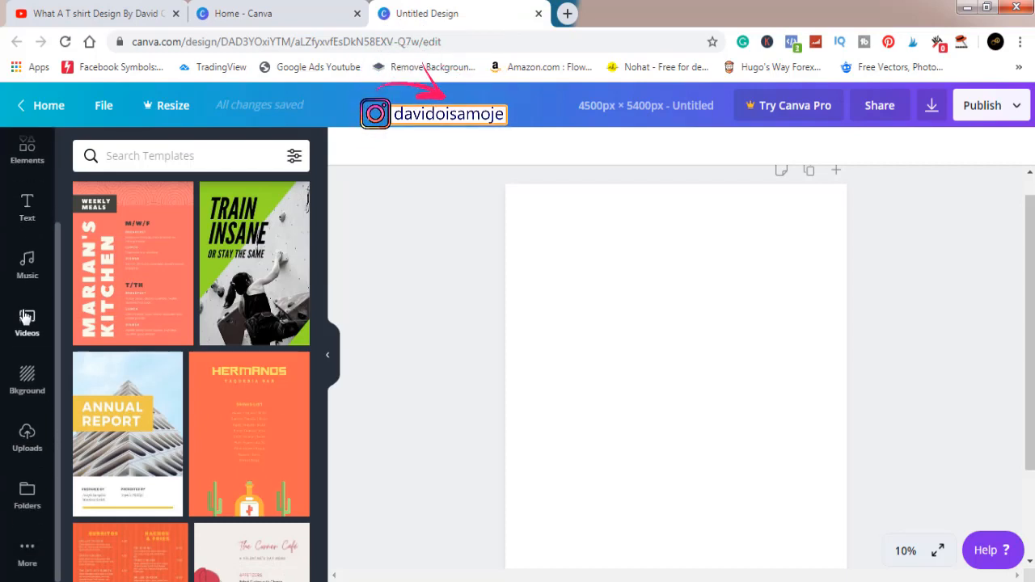
left_click(27, 437)
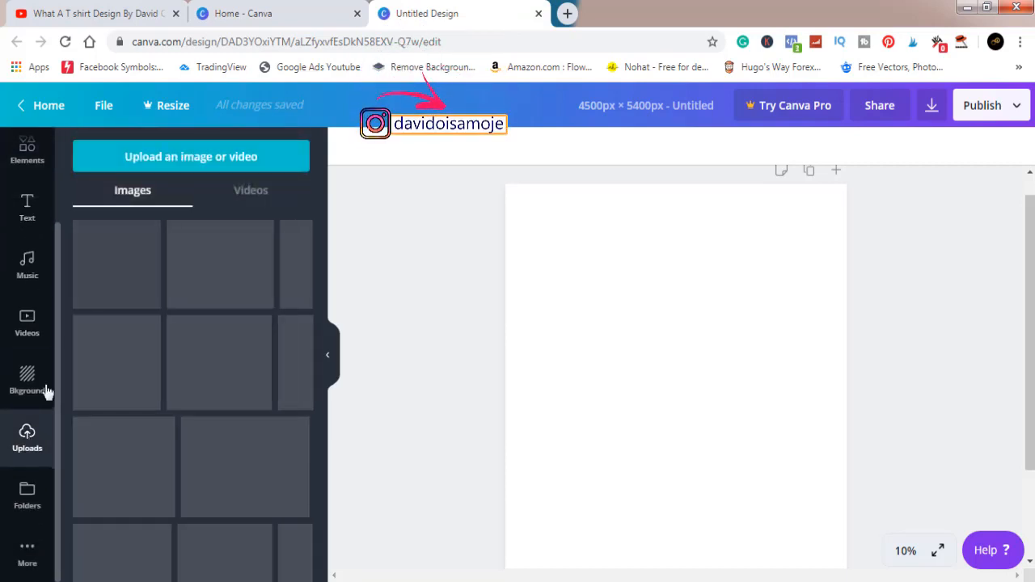
left_click(183, 159)
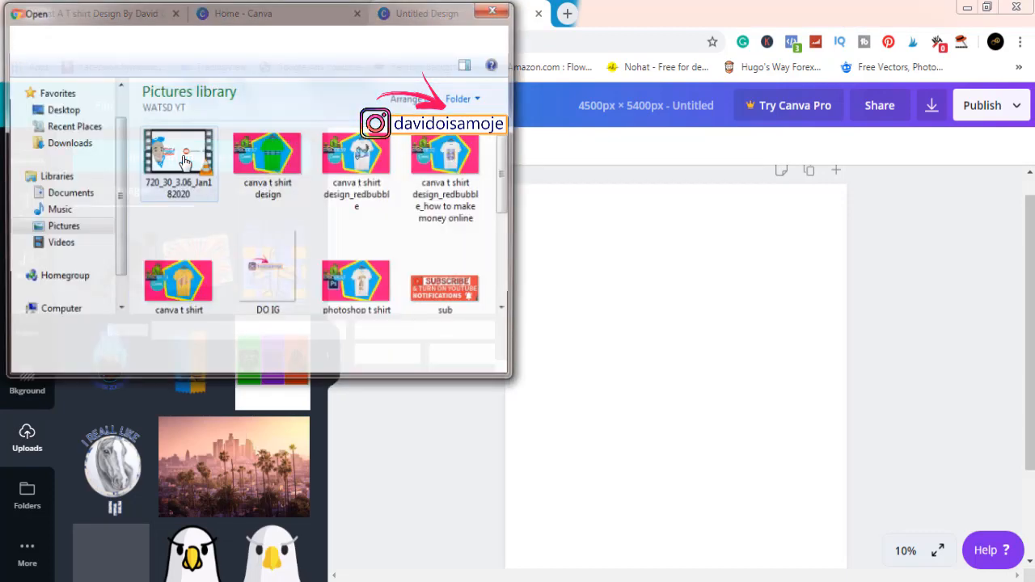
left_click(70, 232)
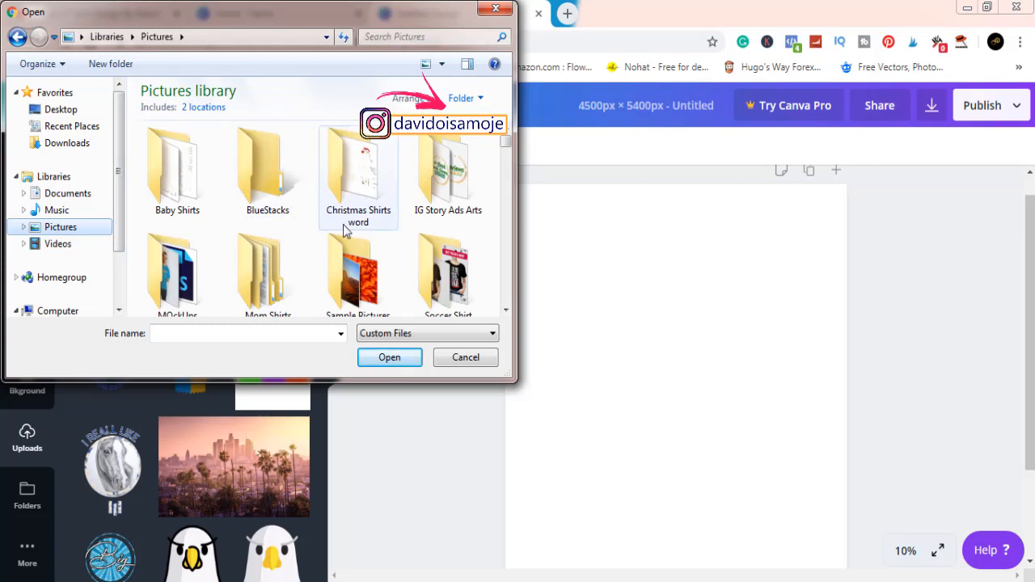
scroll(362, 303, "down", 1)
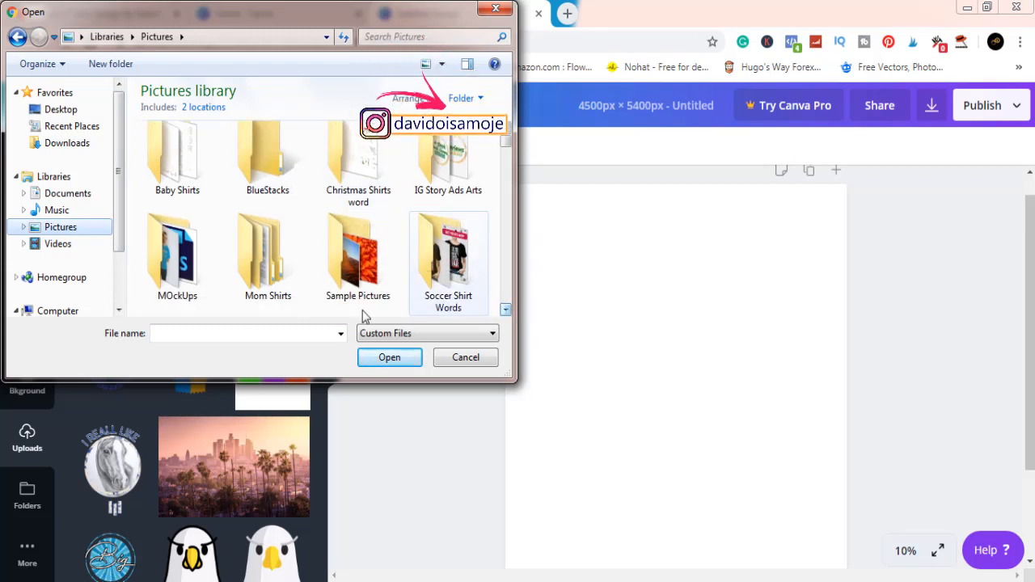
left_click(275, 278)
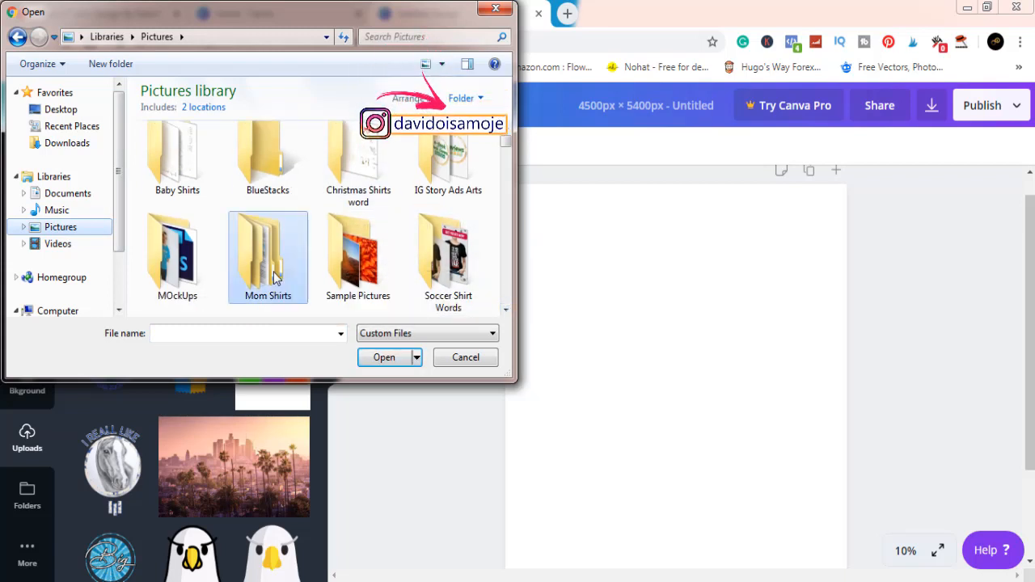
double_click(275, 277)
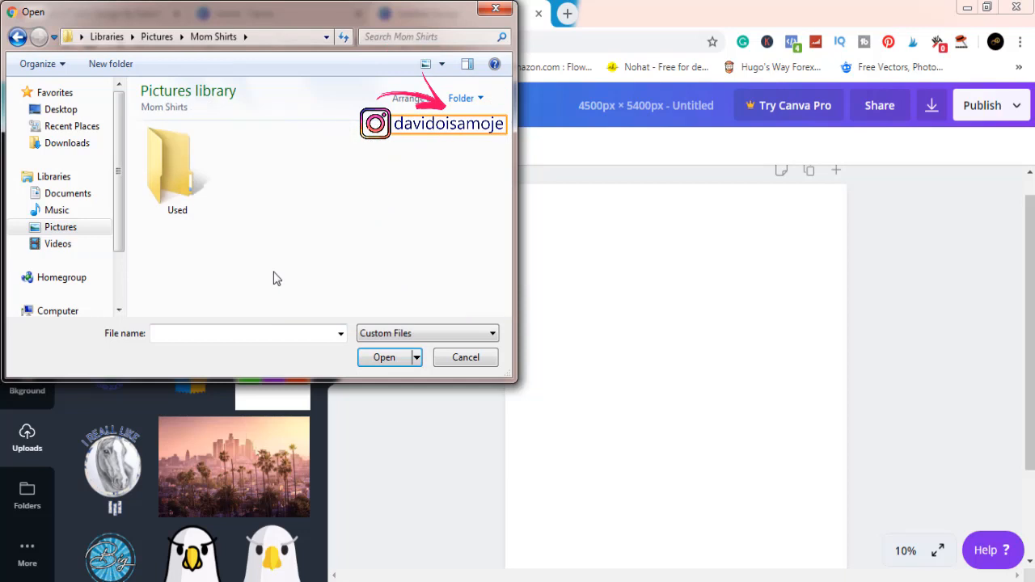
double_click(174, 166)
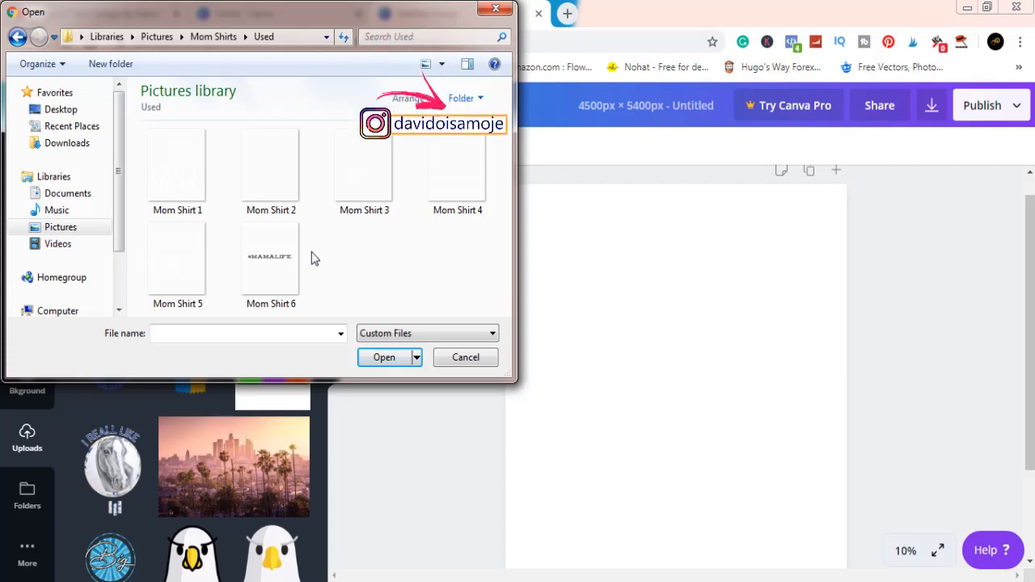
left_click(363, 184)
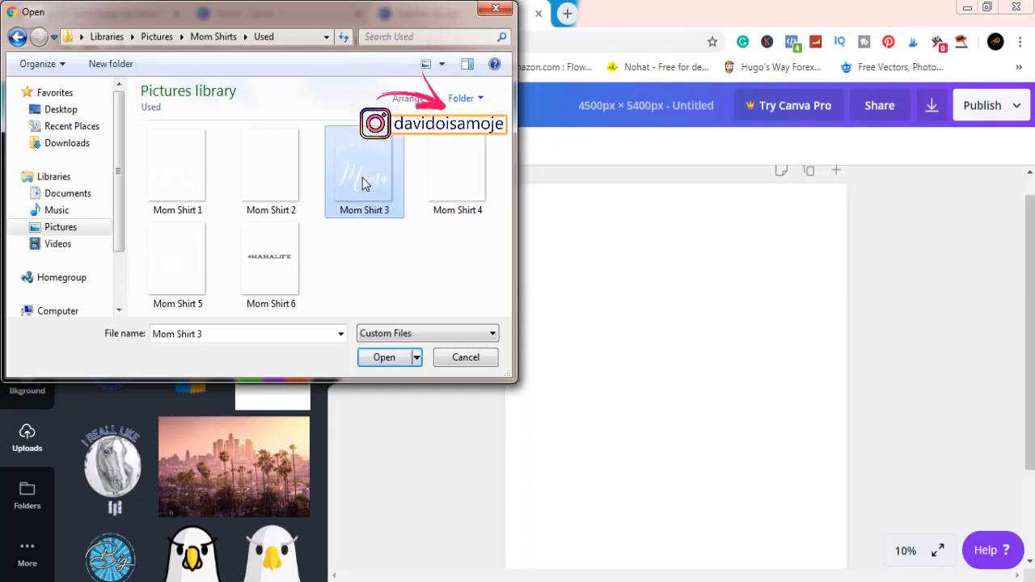
left_click(384, 359)
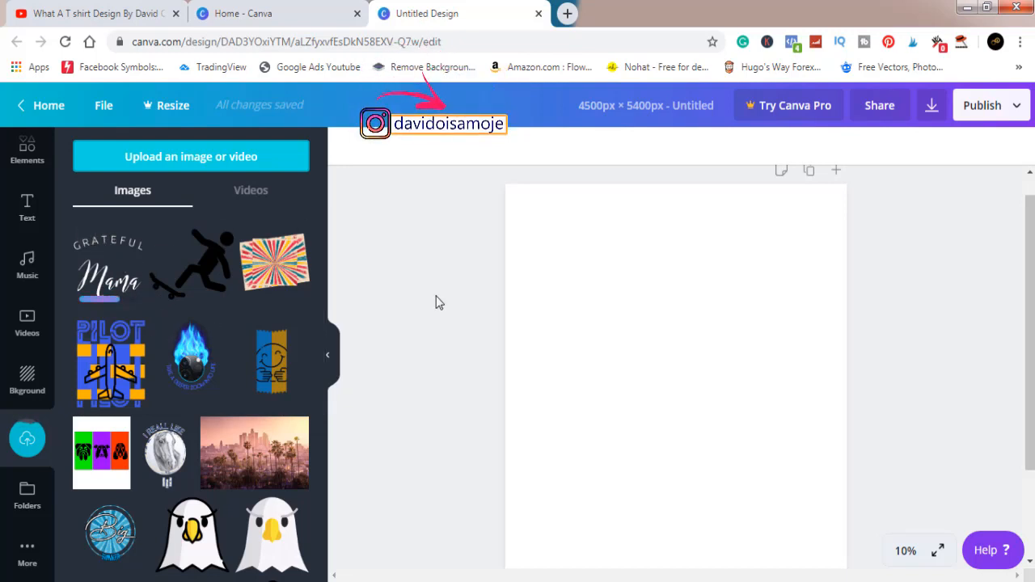
Set the blank page's background color to black from the default colors.
left_click(658, 377)
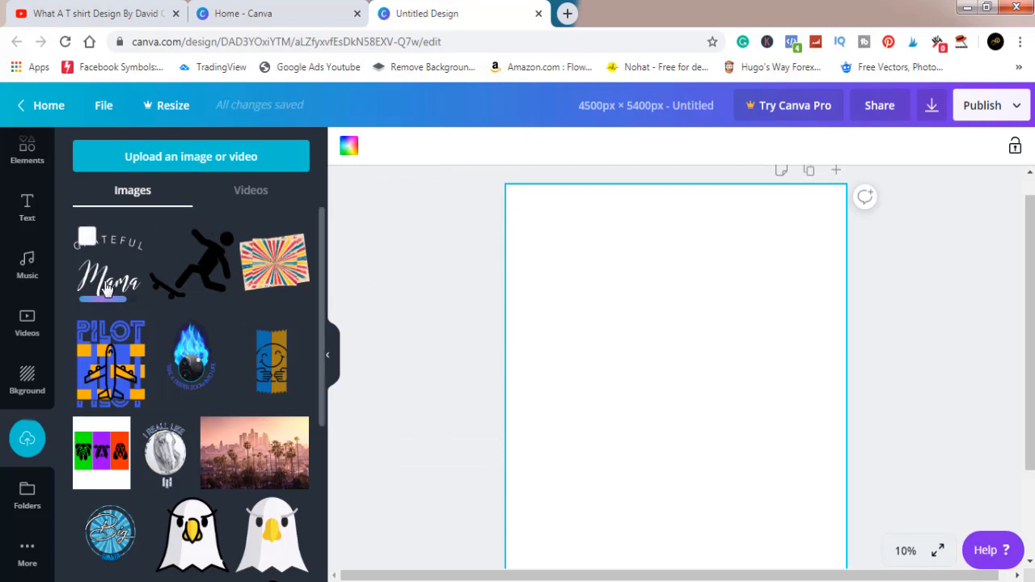
left_click(349, 148)
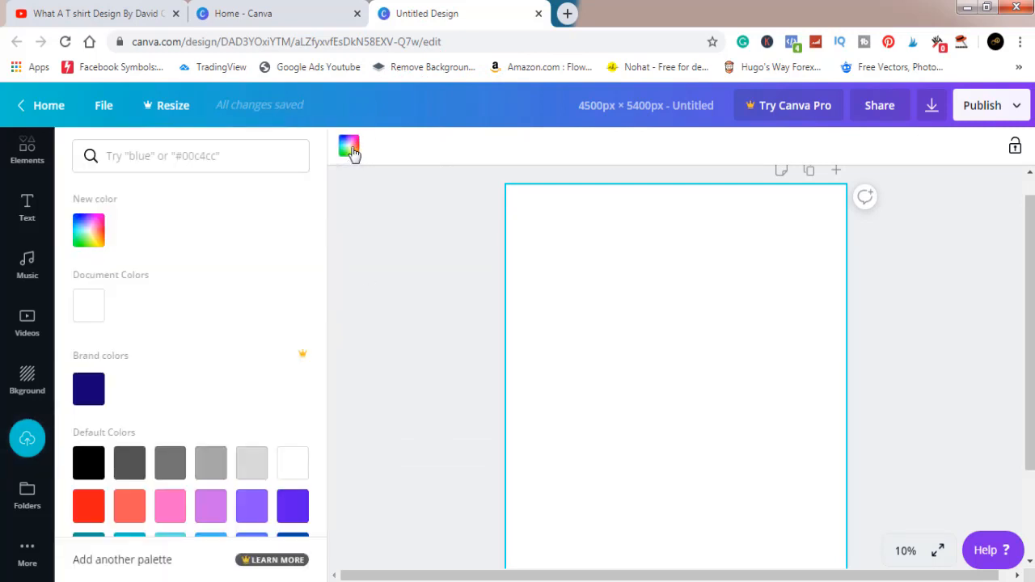
left_click(87, 461)
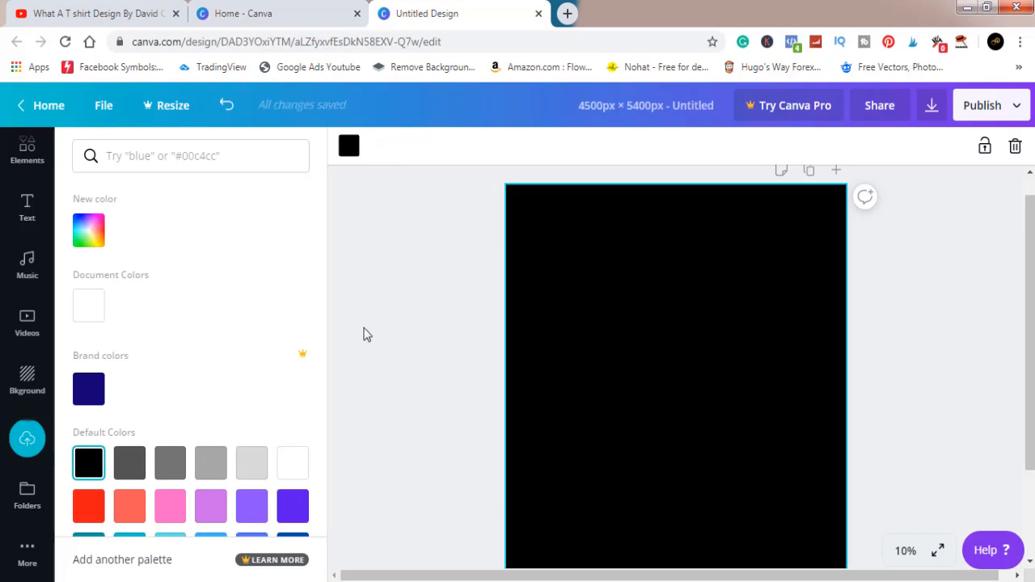
left_click(364, 335)
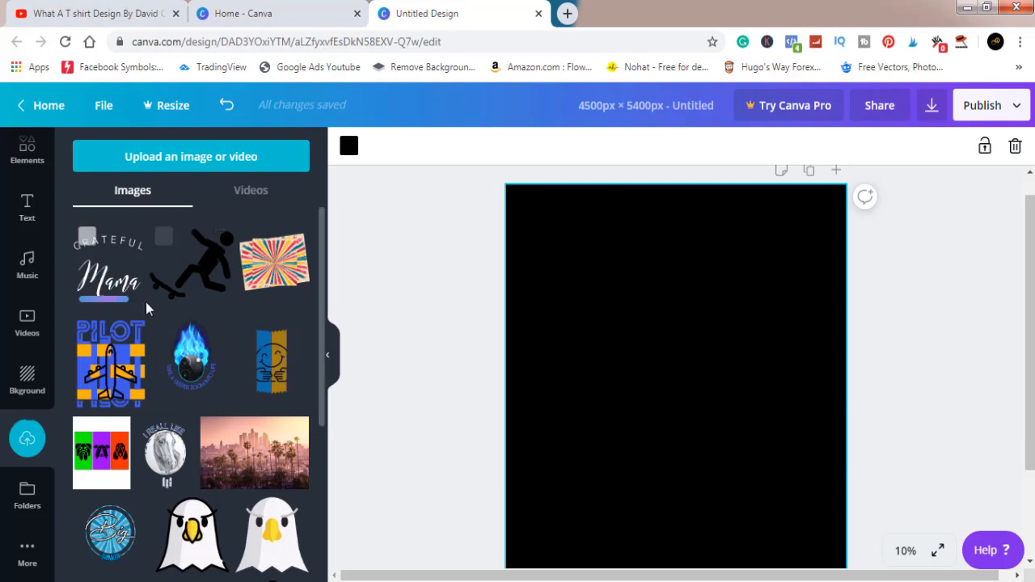
Switch to YouTube, dismiss the notifications list and browse the channel's uploaded T-shirt design videos.
left_click(96, 13)
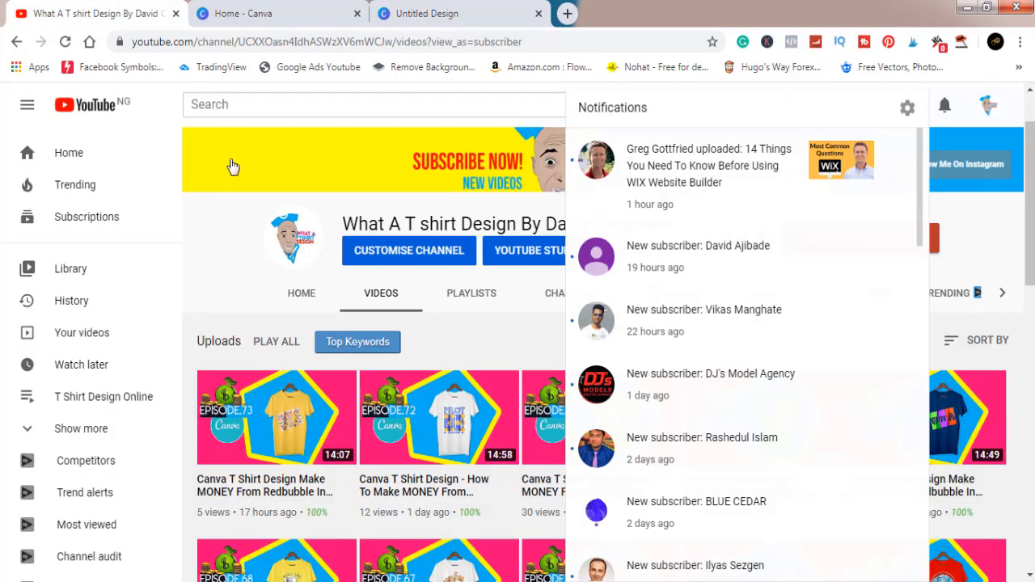
left_click(490, 342)
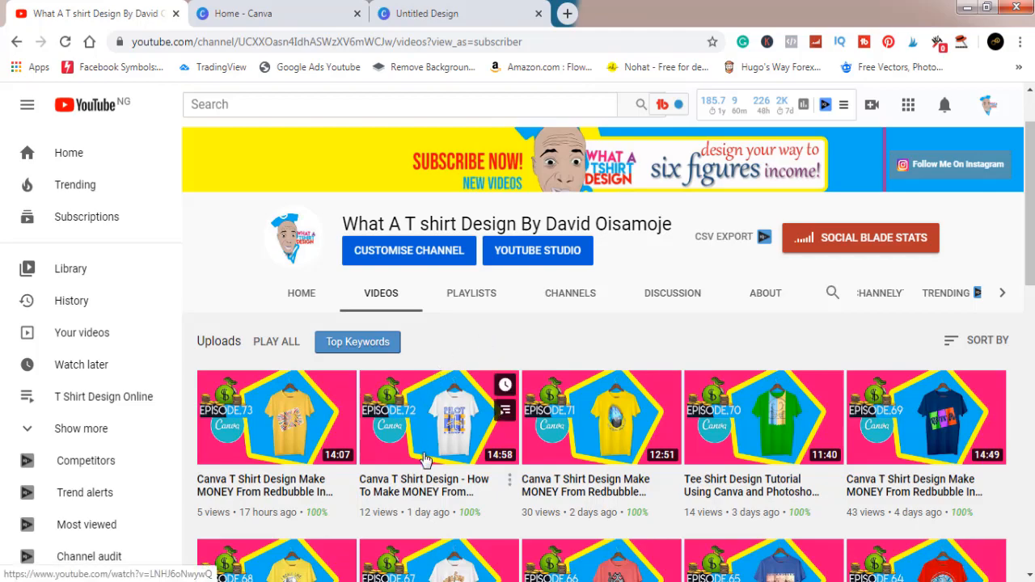
scroll(428, 437, "down", 4)
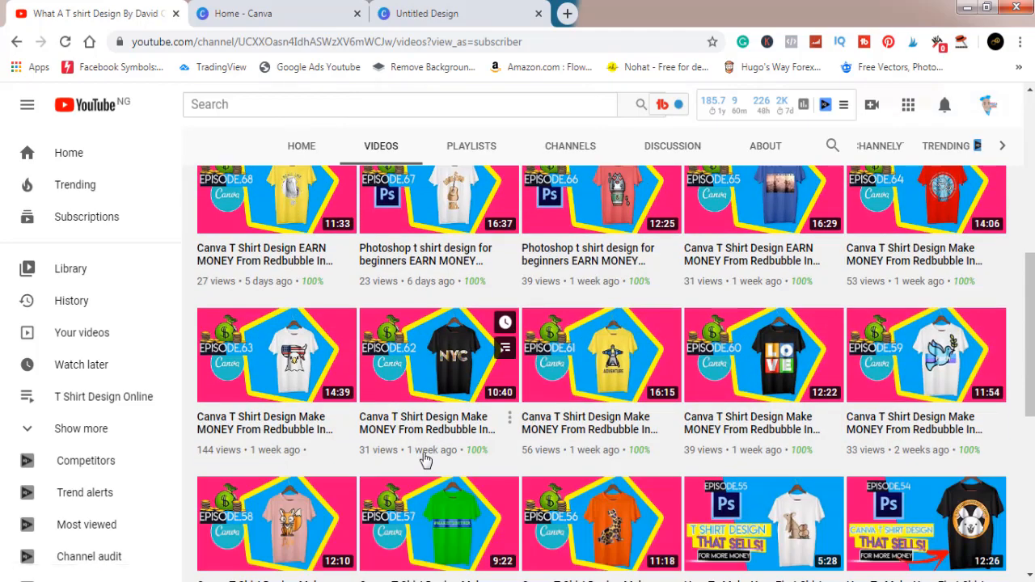
Look through the older T-shirt design episodes further down the channel's video list.
scroll(427, 460, "down", 3)
scroll(426, 459, "down", 3)
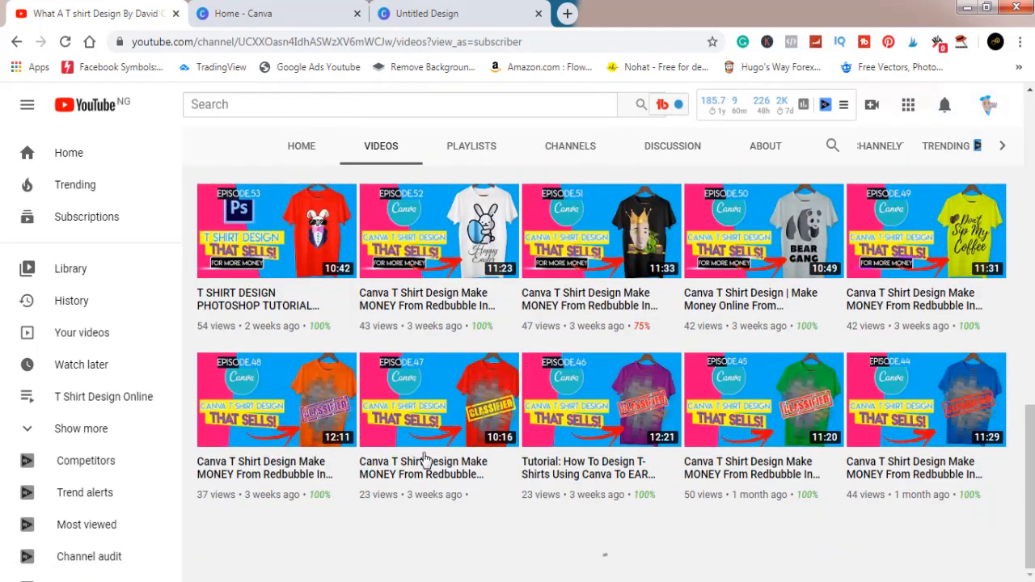
scroll(426, 459, "up", 10)
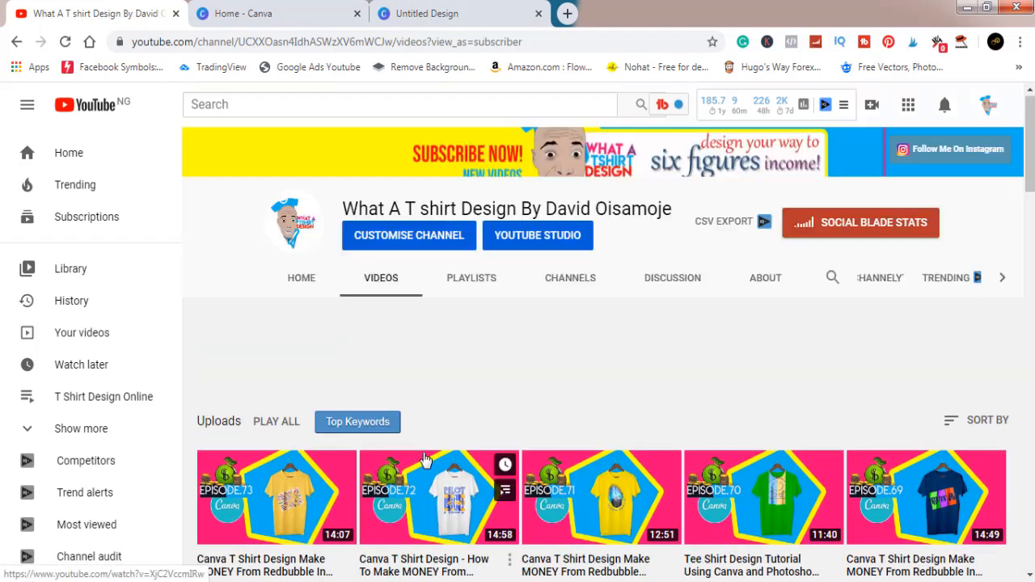
scroll(427, 459, "down", 3)
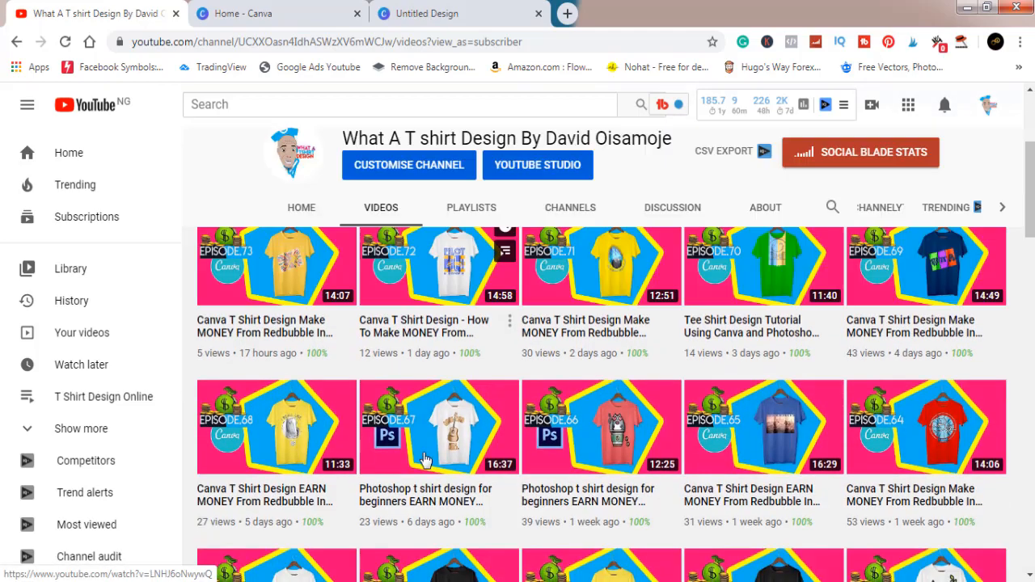
Return to the Canva design and place the uploaded Grateful Mama artwork on the black page.
left_click(445, 14)
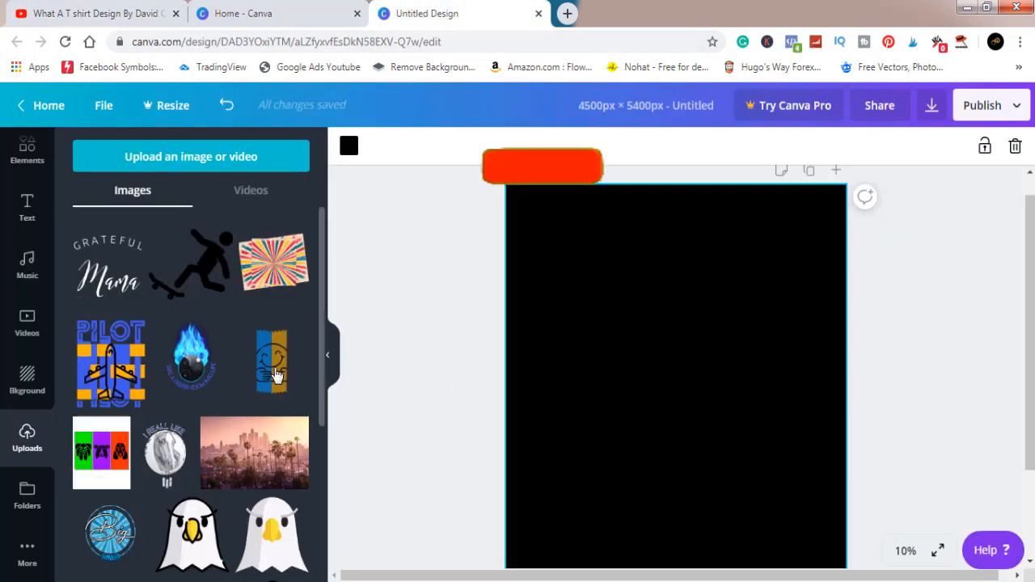
left_click(114, 280)
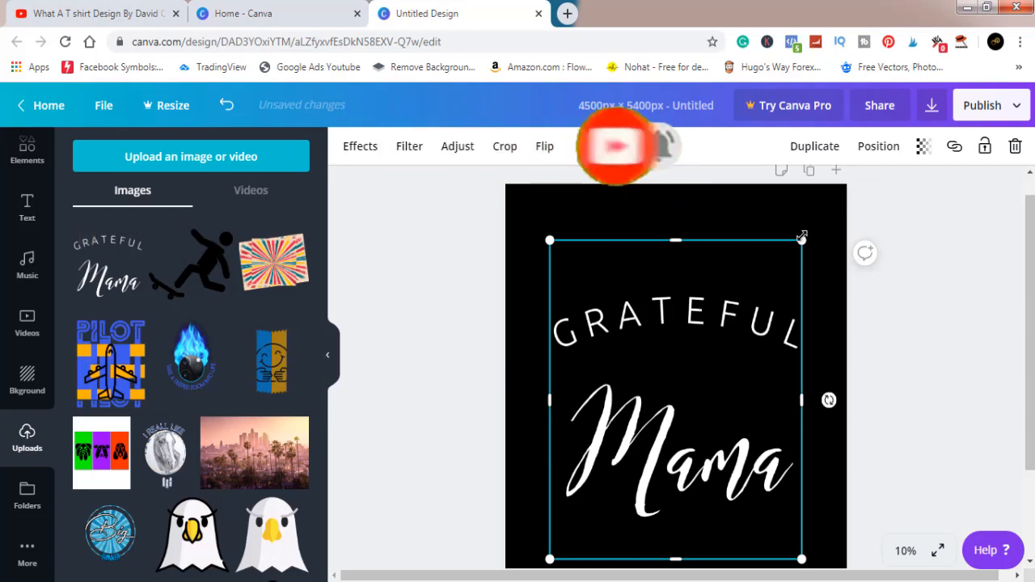
left_click(970, 366)
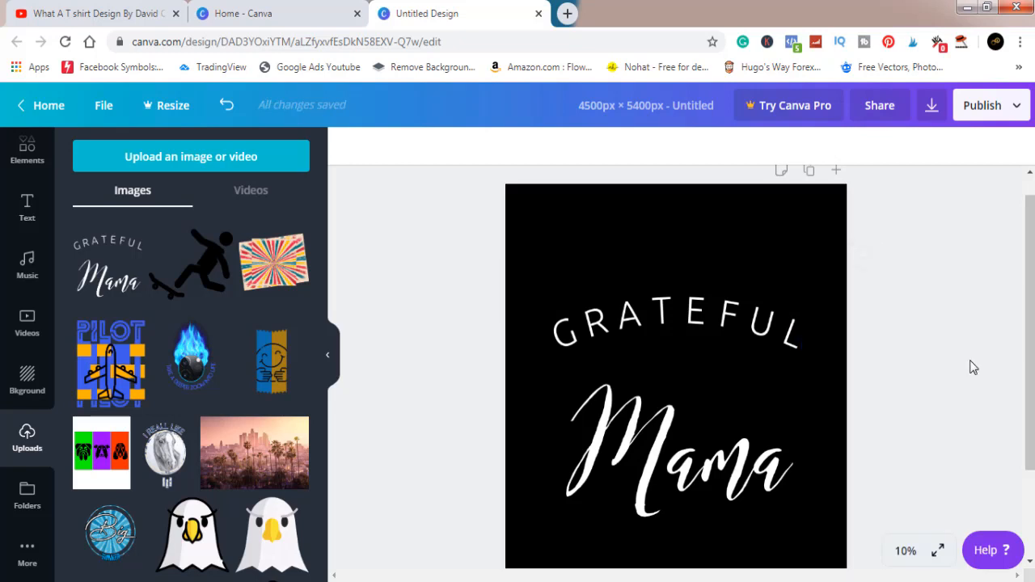
Download the design as a PNG and dismiss the Canva Pro trial offer.
left_click(932, 106)
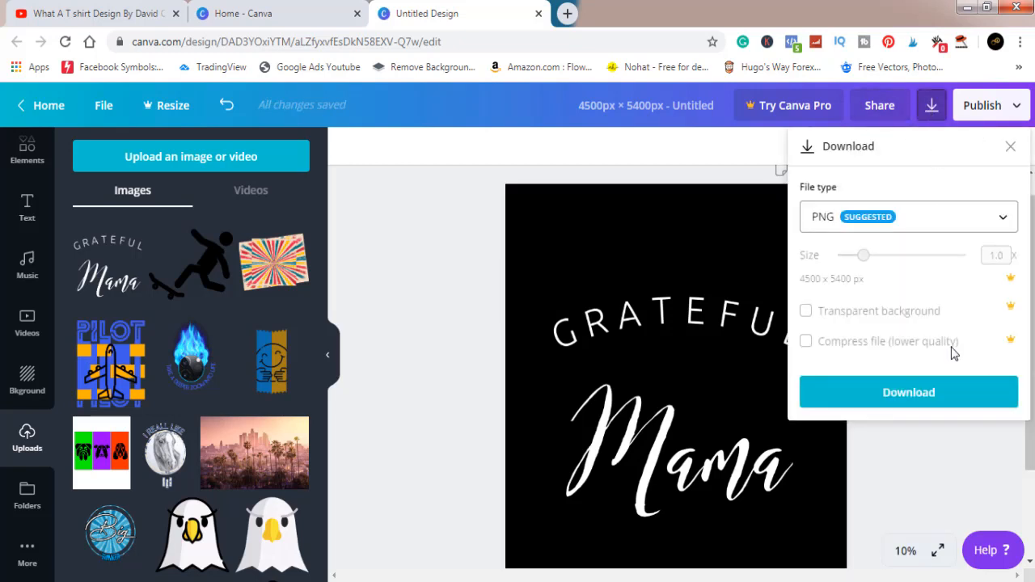
left_click(934, 394)
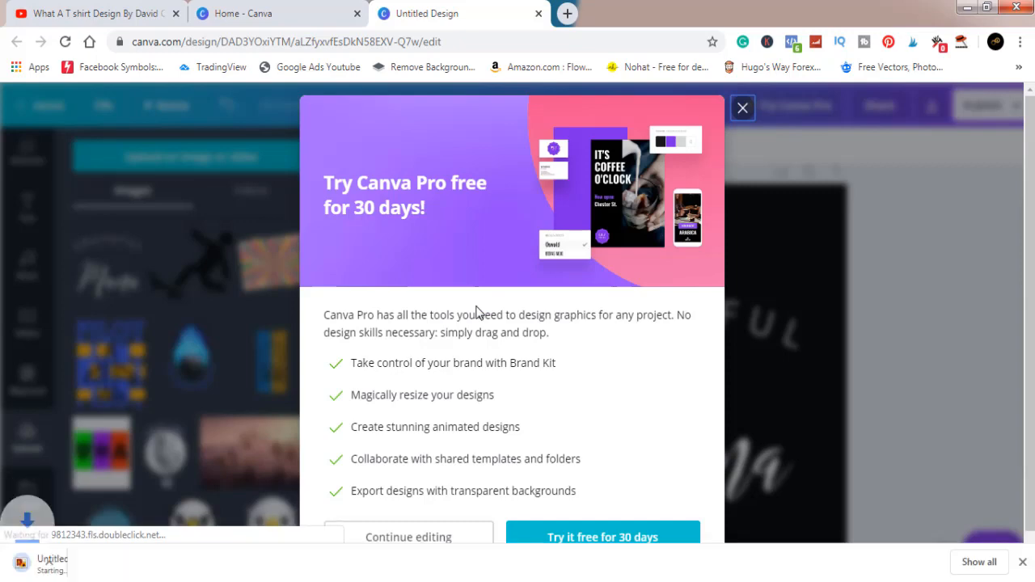
left_click(742, 108)
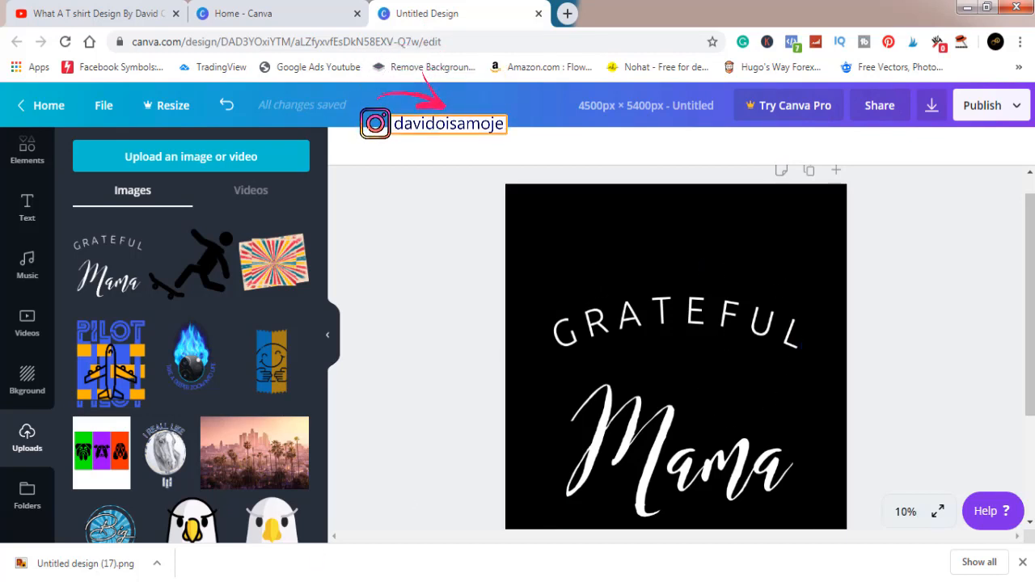
Show the downloaded Untitled design (17) file in its folder and open it with Adobe Photoshop CC.
left_click(155, 563)
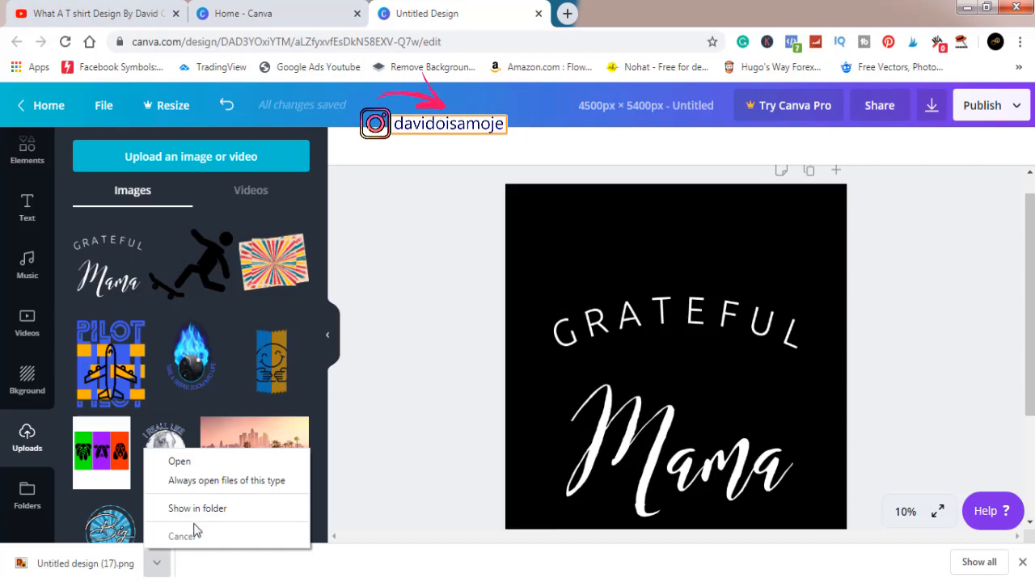
left_click(214, 509)
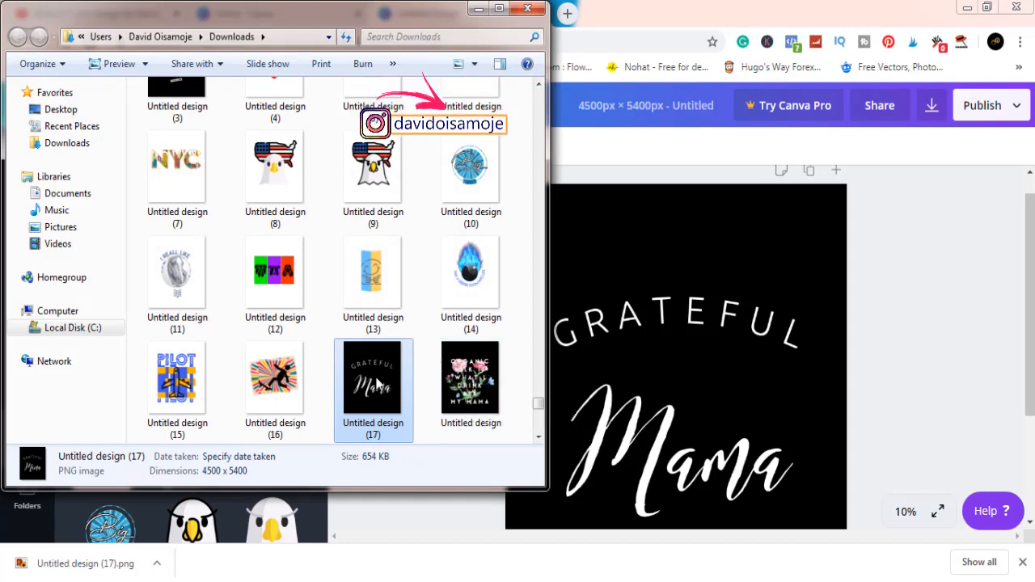
right_click(376, 385)
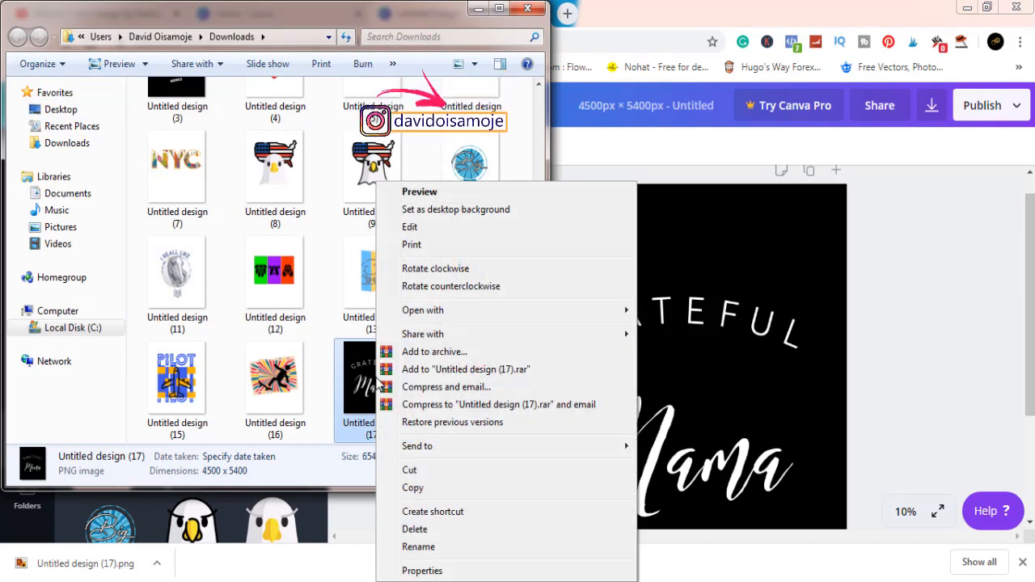
mouse_move(477, 310)
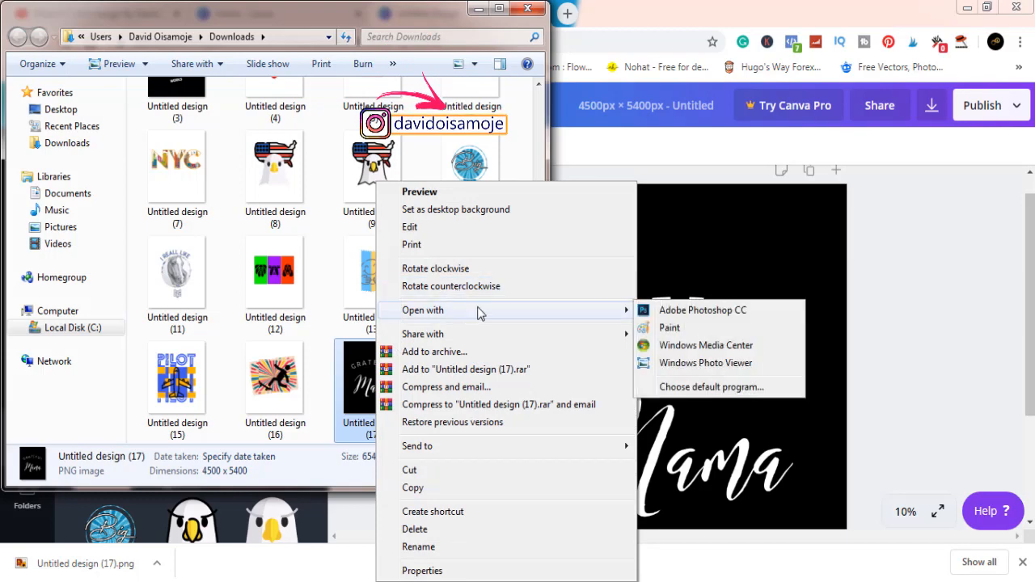
left_click(645, 312)
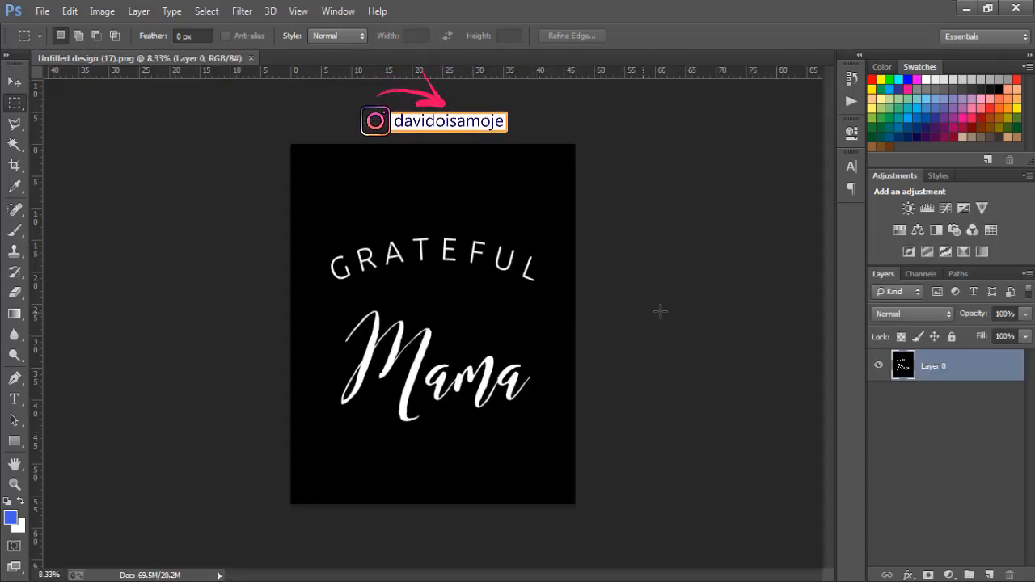
Add an empty layer, then select the black background on Layer 0 with the Magic Wand, delete it and deselect.
left_click(990, 575)
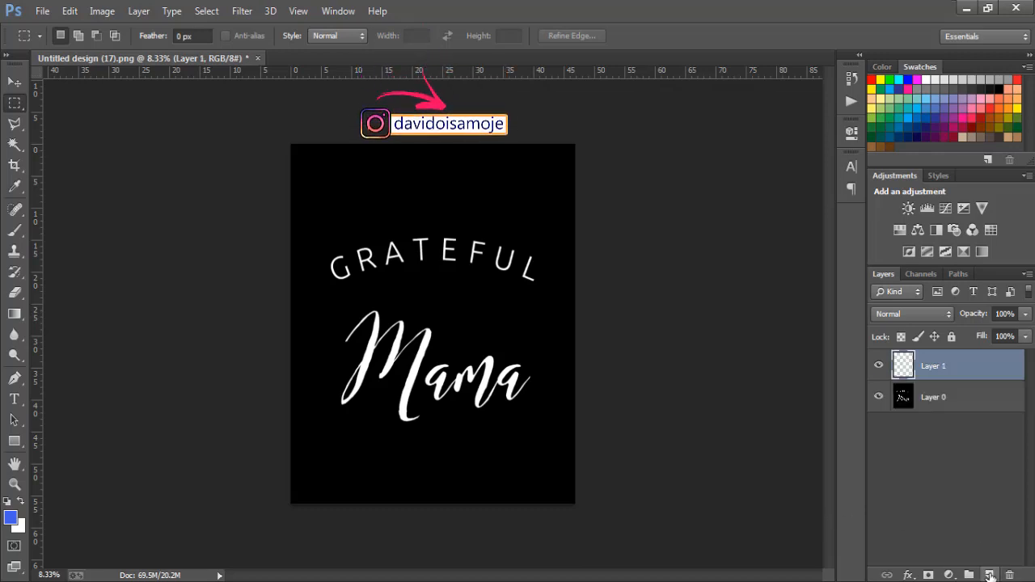
left_click(940, 397)
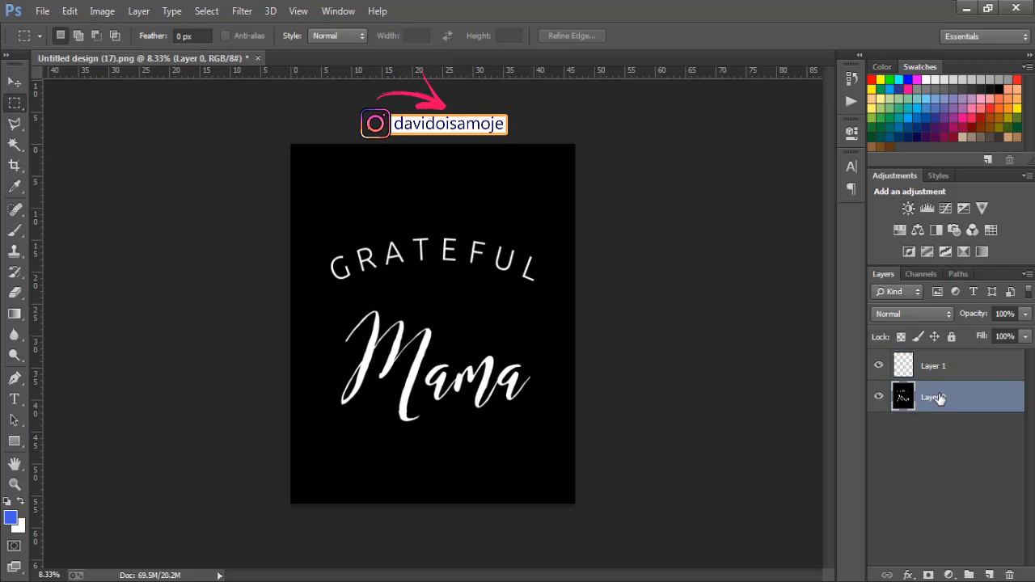
left_click(14, 144)
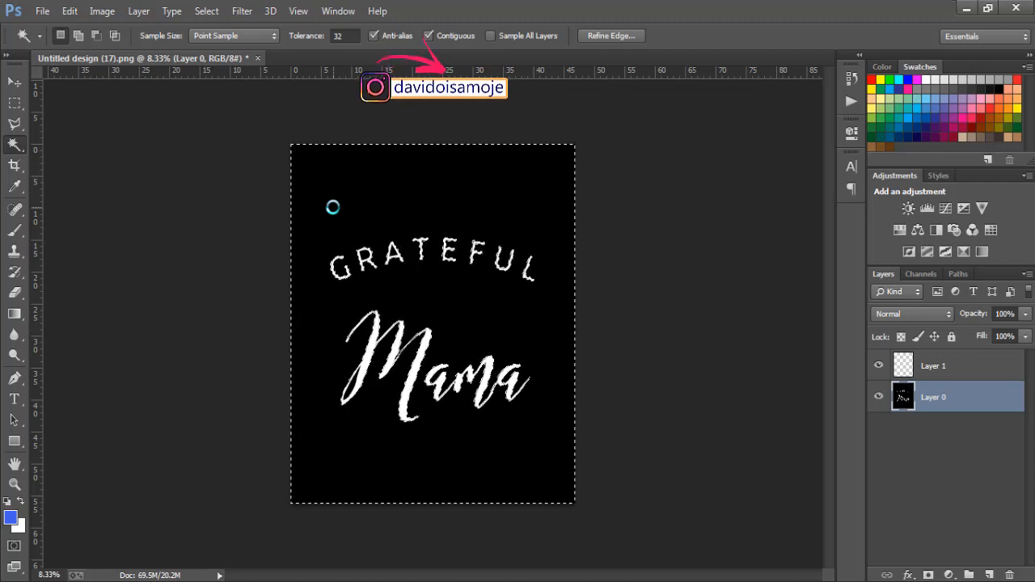
key("Delete")
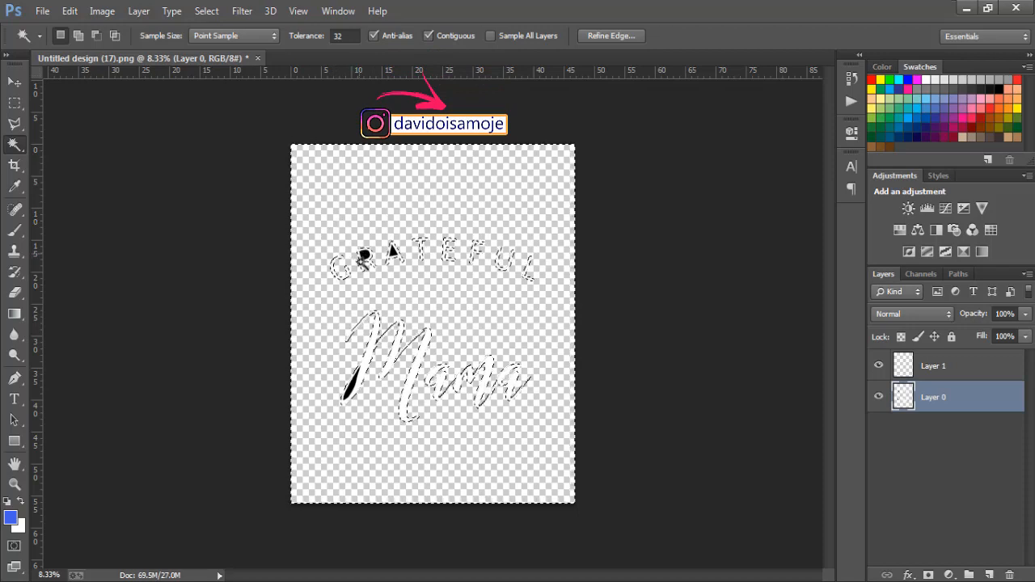
key("ctrl+d")
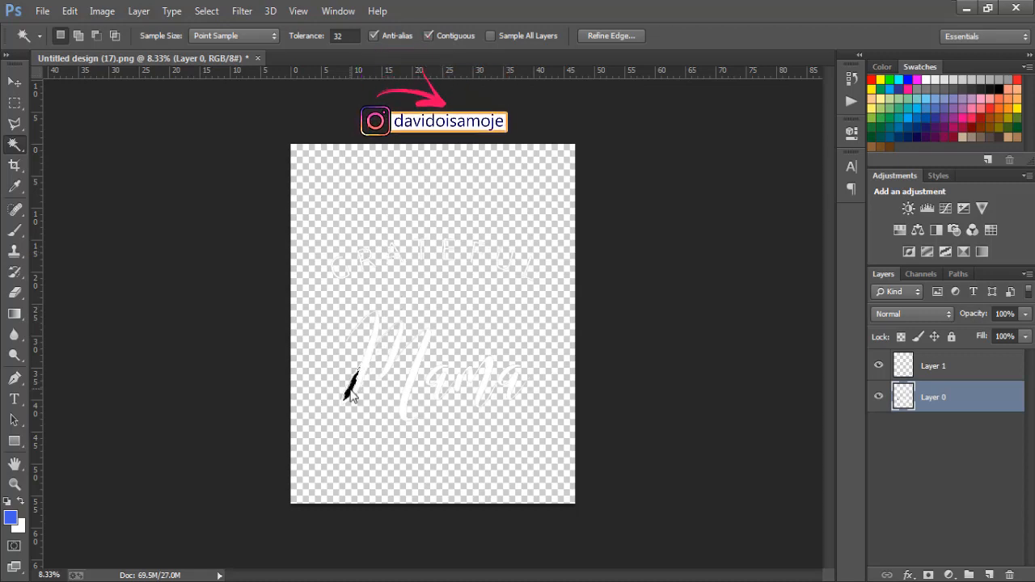
Delete the remaining black area enclosed in the first stroke of the M in Mama and clear the selection.
left_click(351, 393)
key("Delete")
key("ctrl+d")
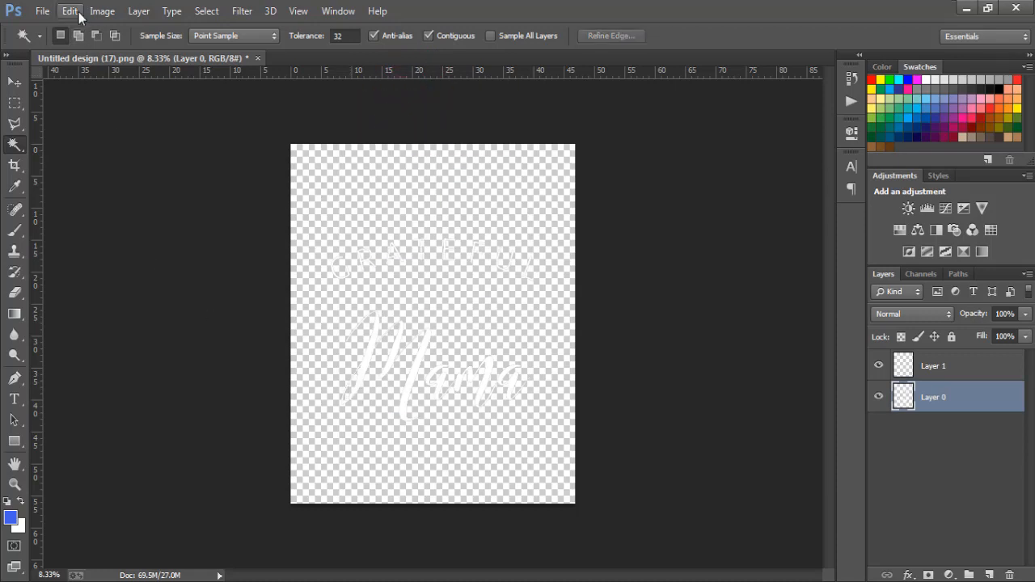
Save the transparent artwork as a PNG named mama in the Pictures library, with smallest compression and no interlacing.
left_click(42, 11)
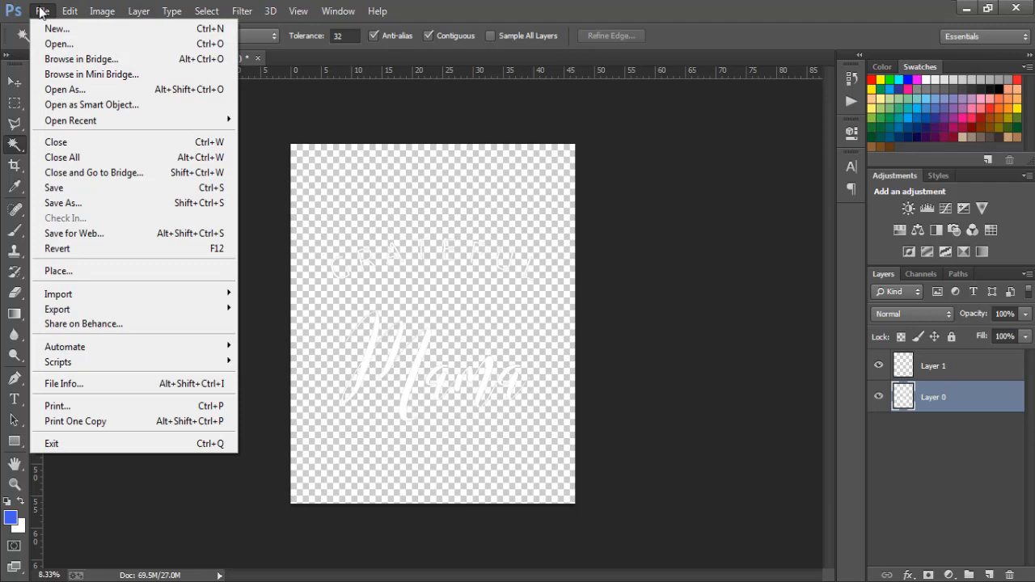
left_click(67, 203)
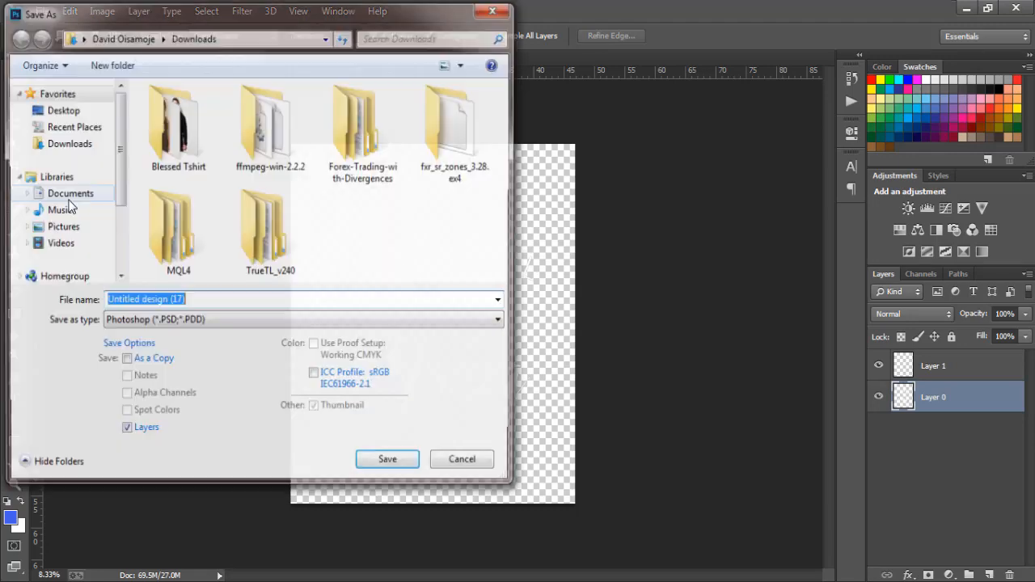
left_click(65, 228)
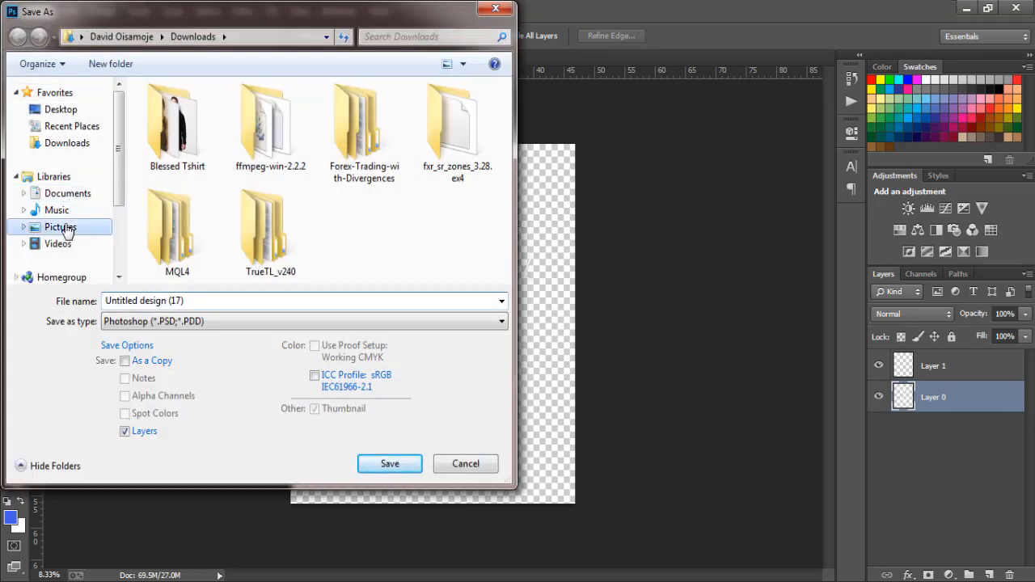
left_click(147, 300)
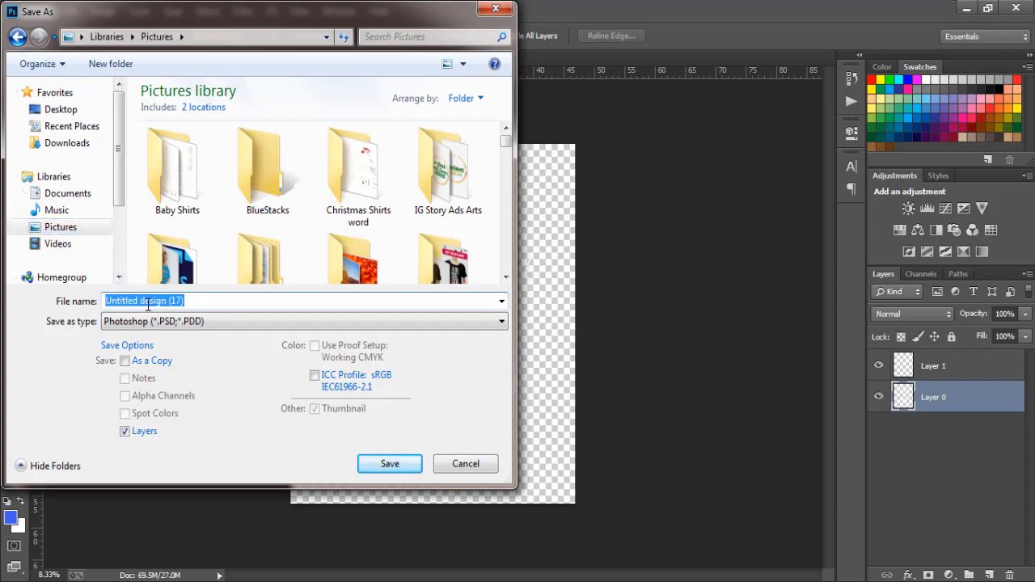
type("m")
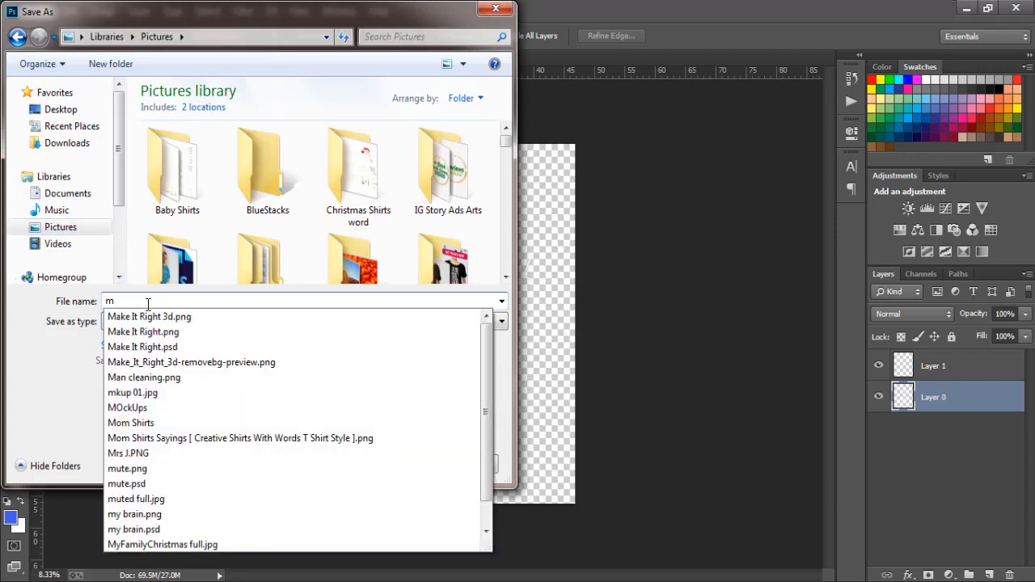
type("ama")
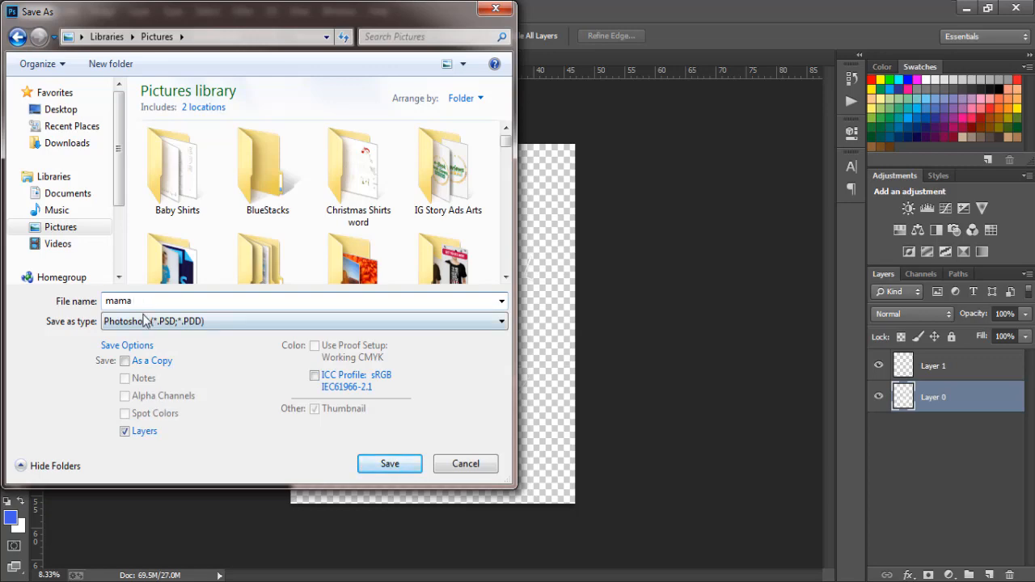
left_click(144, 322)
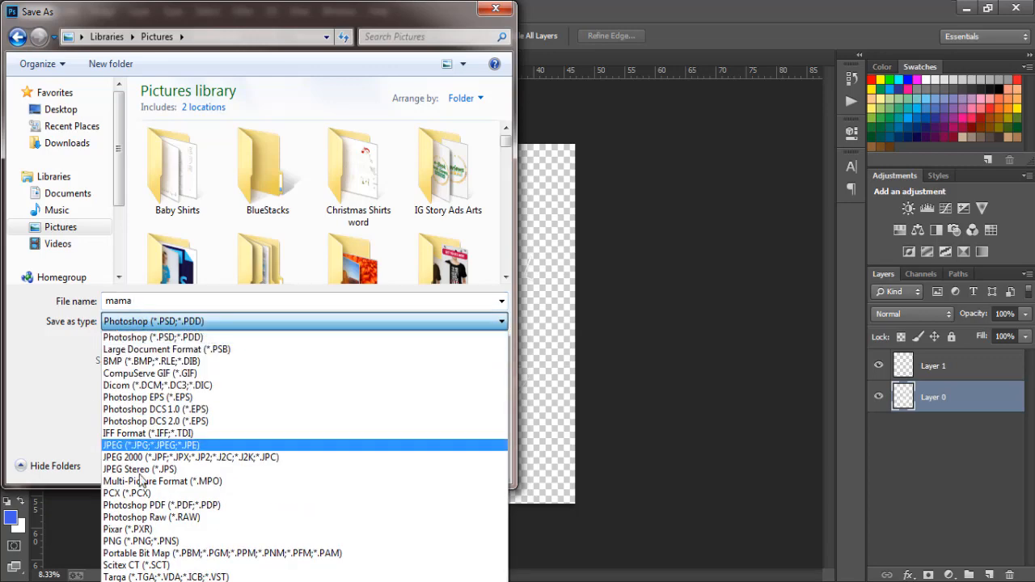
left_click(144, 541)
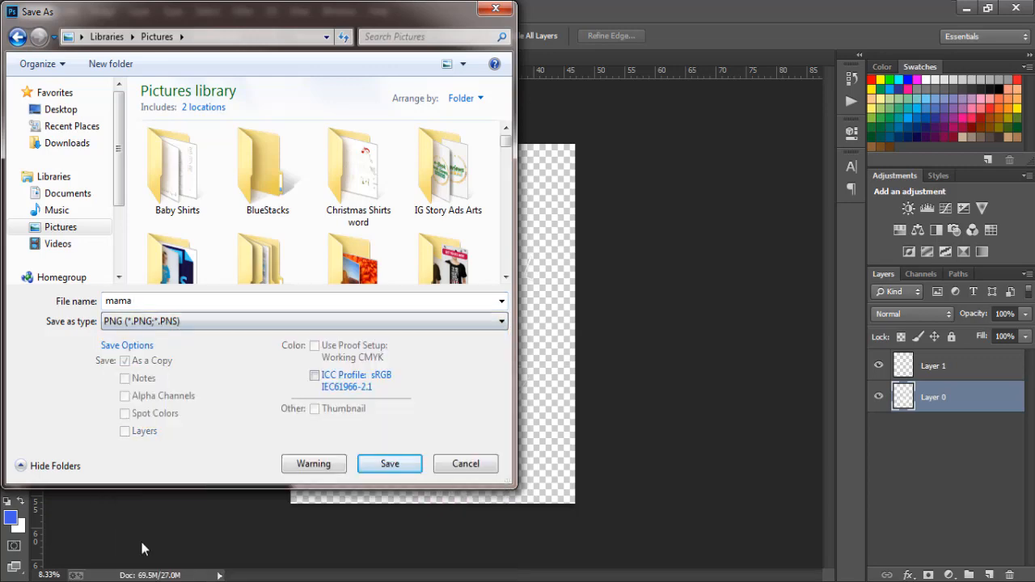
left_click(388, 465)
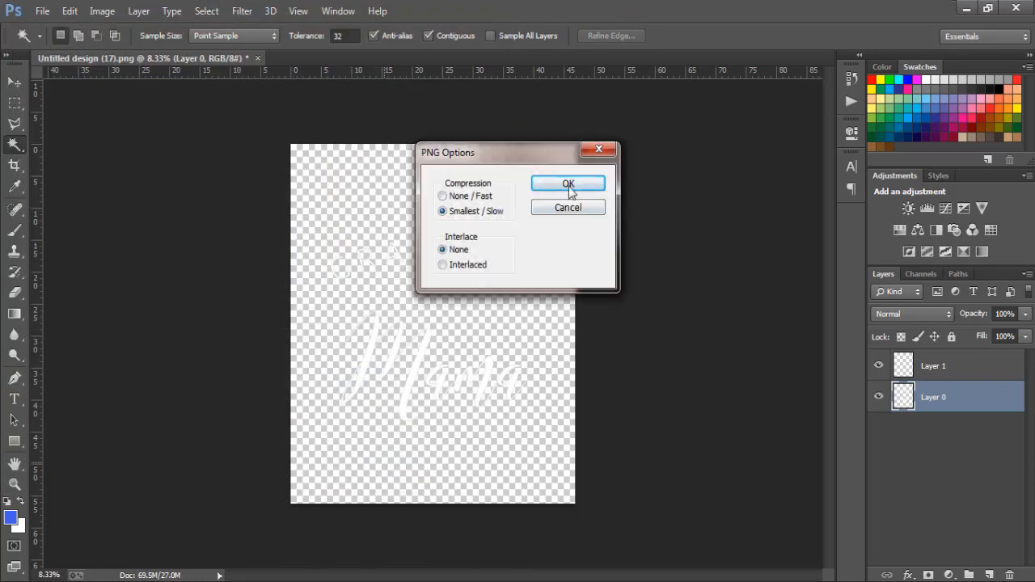
left_click(568, 184)
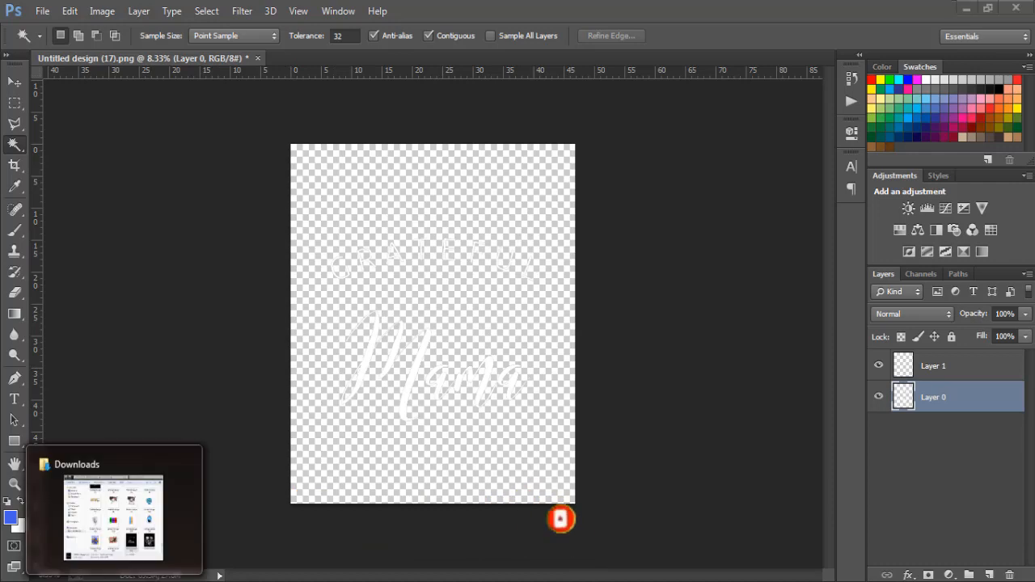
Open New tshirt mockup on hunger from the MOckUps folder in Pictures and open its YOUR DESIGN HERE smart object for editing.
left_click(113, 581)
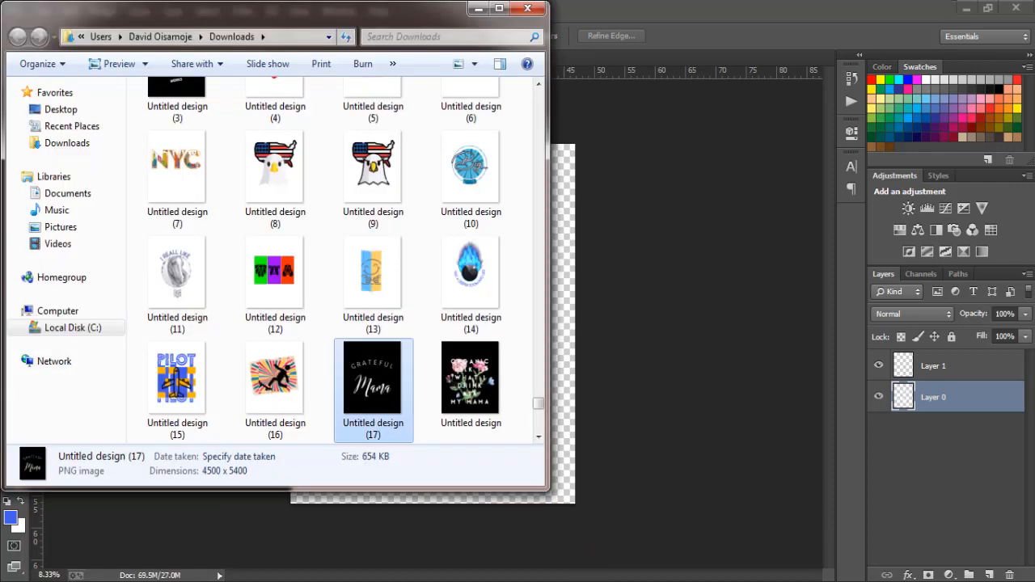
left_click(70, 233)
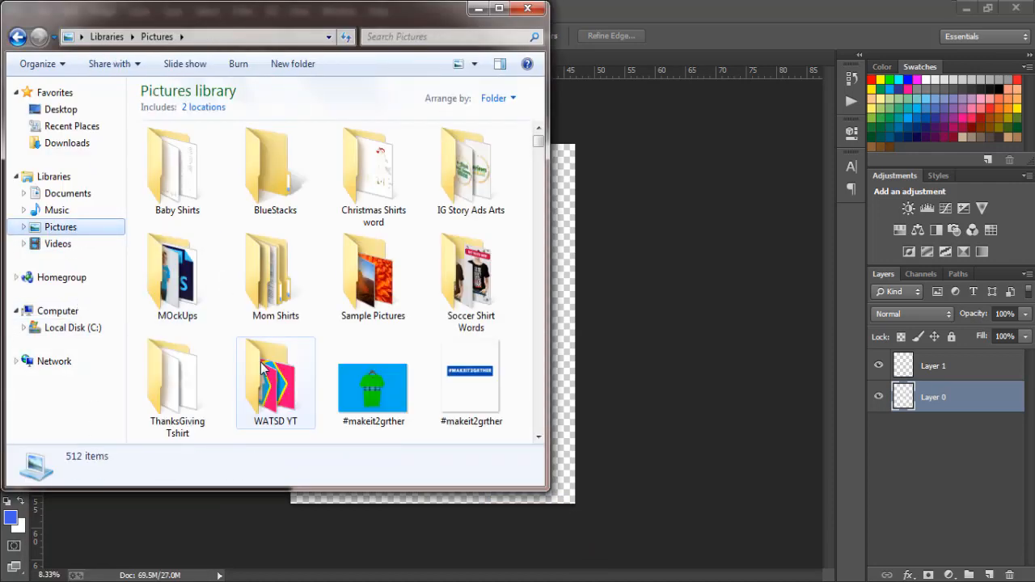
double_click(201, 300)
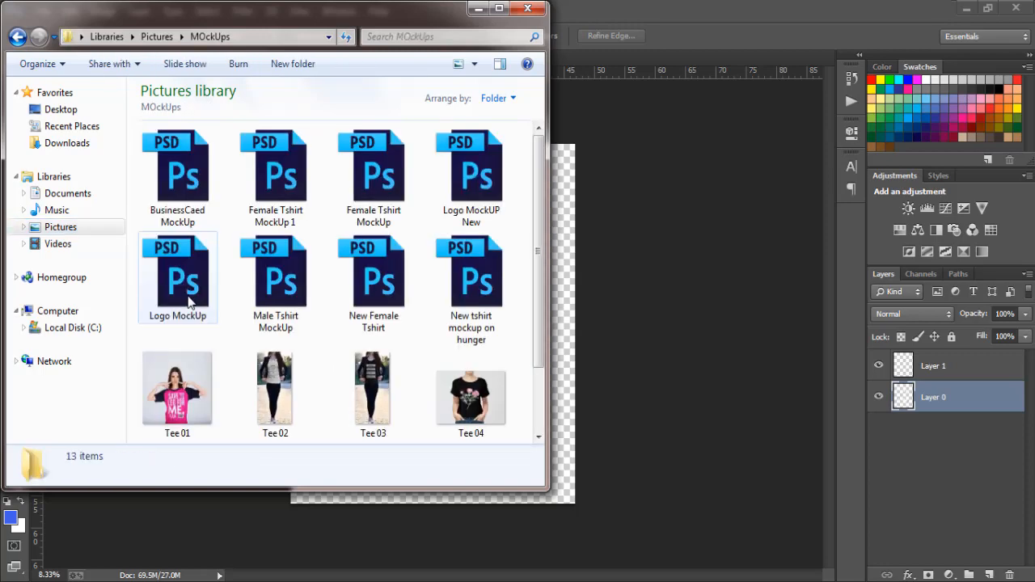
double_click(469, 287)
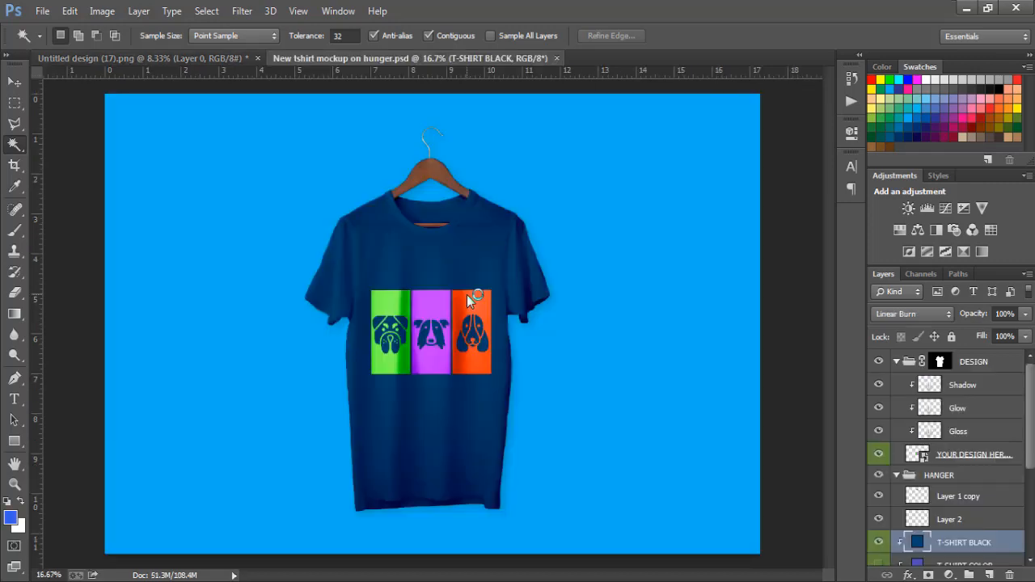
double_click(913, 457)
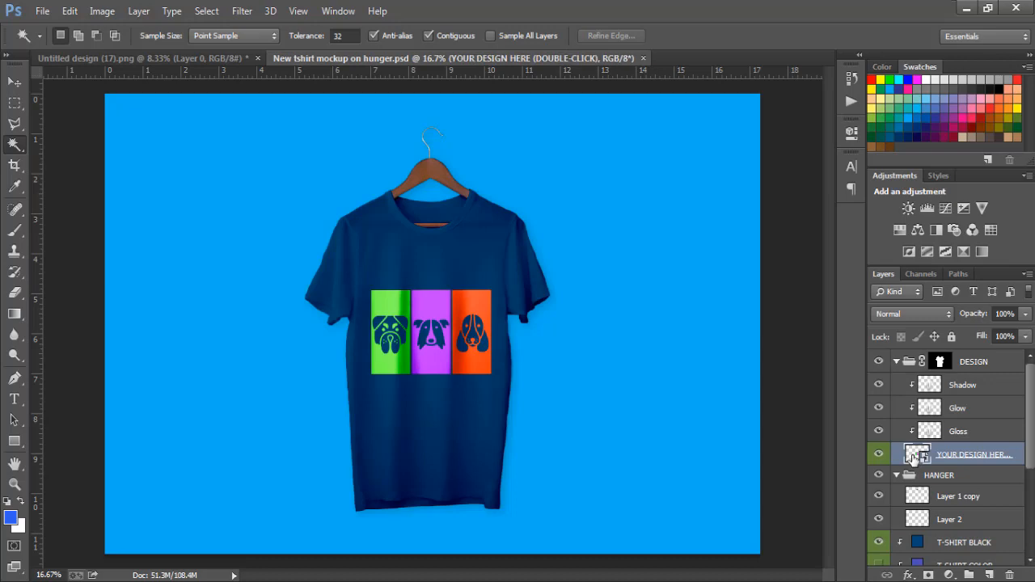
Delete the old artwork layers from the smart object and place the mama PNG from the Pictures library in it.
key("Delete")
key("Delete")
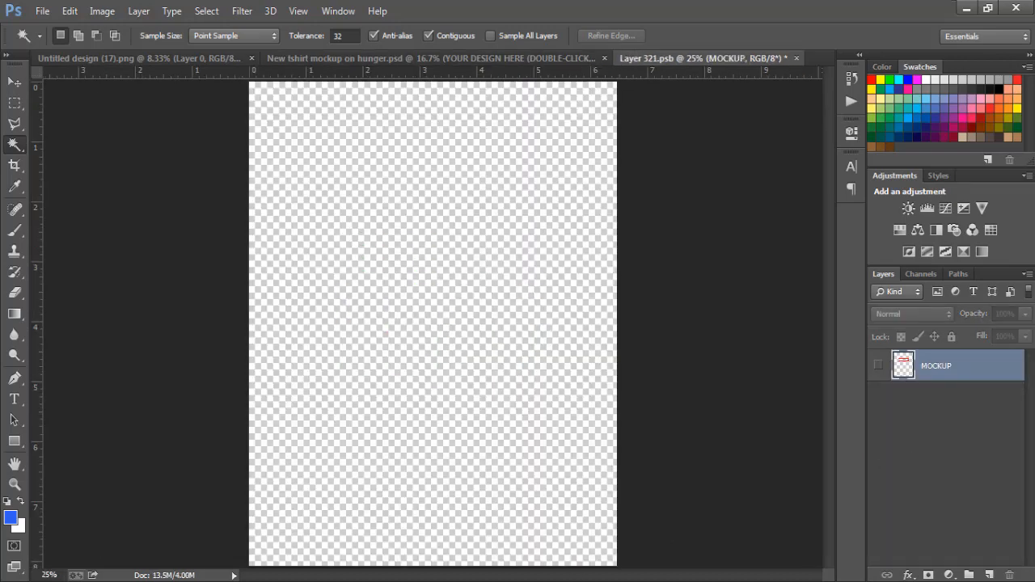
key("alt+Tab")
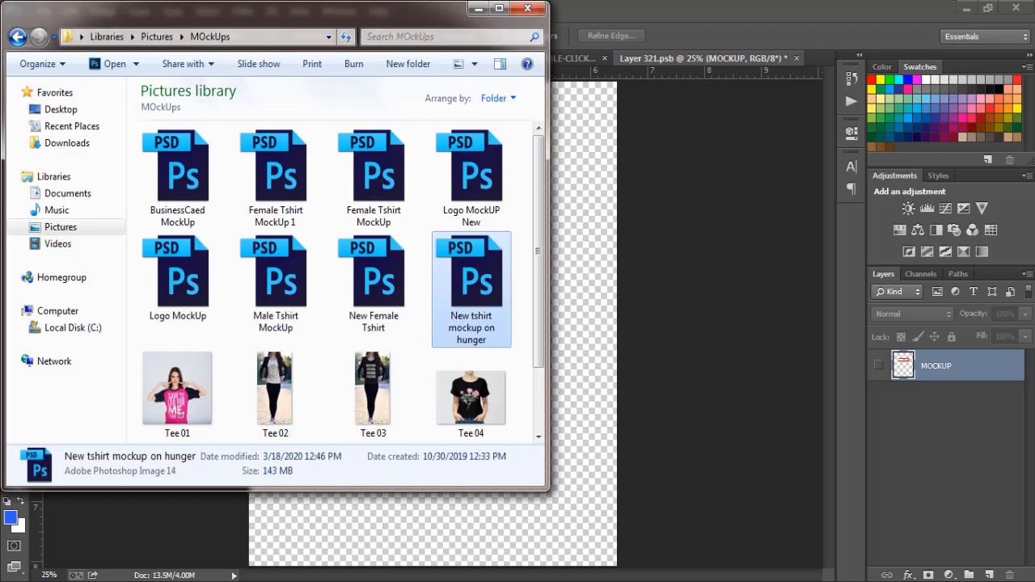
left_click(73, 229)
left_click(277, 289)
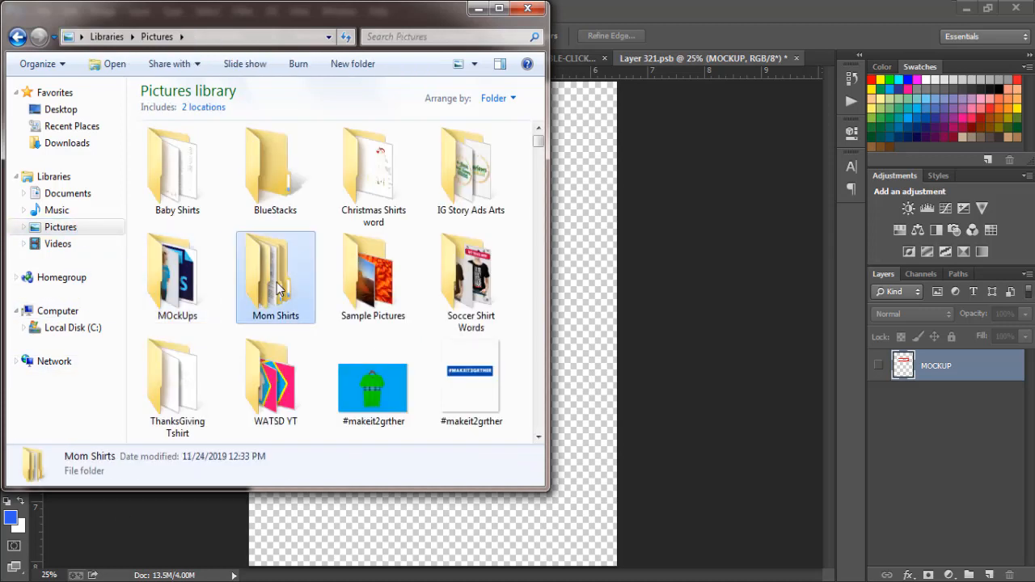
double_click(277, 289)
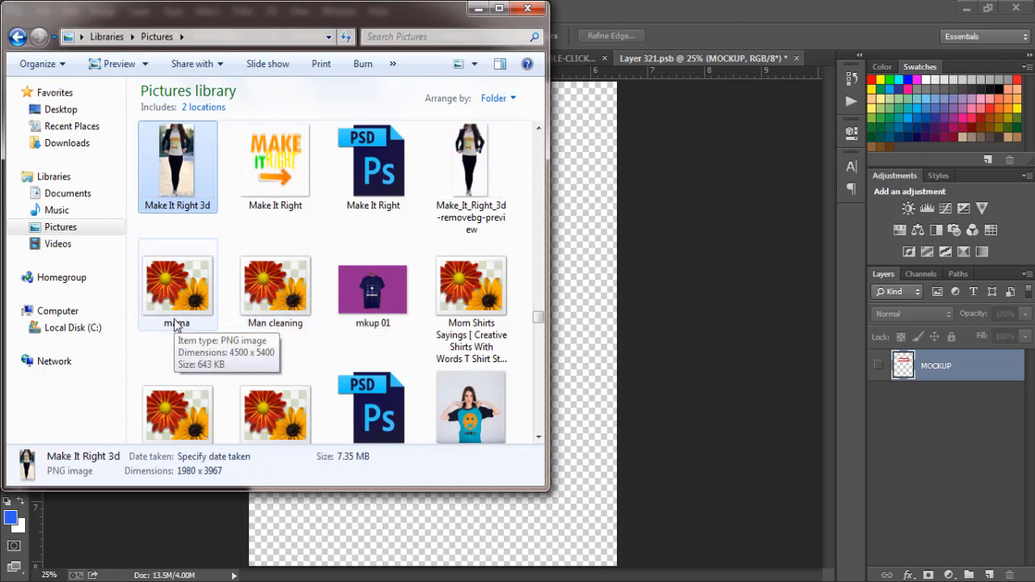
left_click(189, 274)
left_click_drag(163, 285, 570, 265)
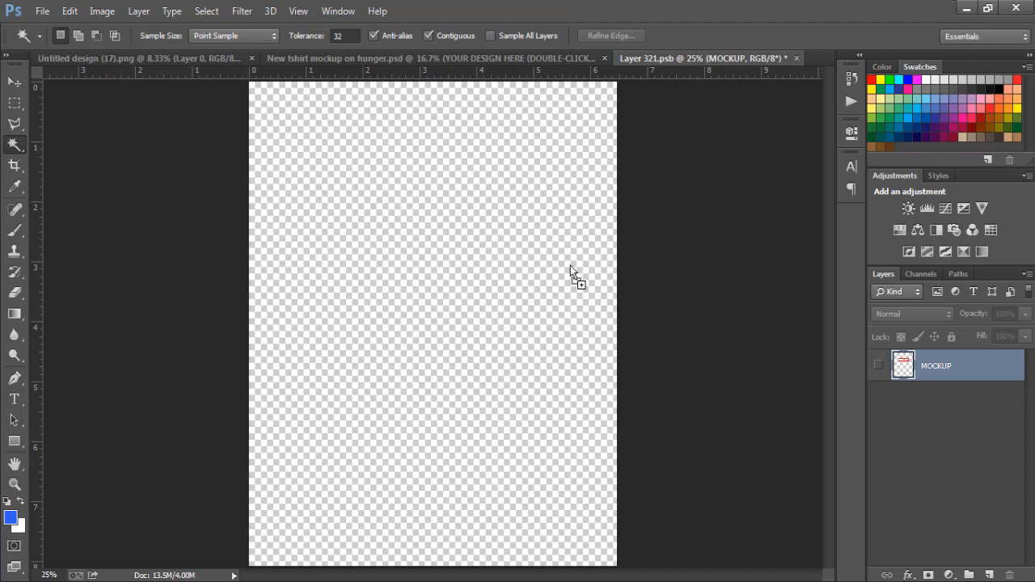
left_click_drag(570, 265, 570, 265)
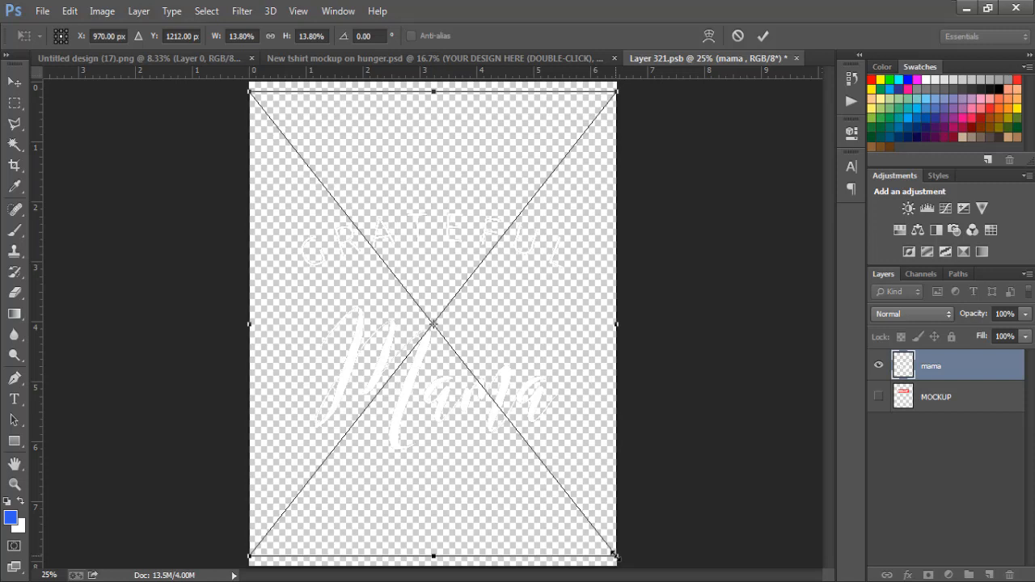
Scale the placed mama artwork proportionally about its center to about 9.71% and commit the placement.
left_click_drag(615, 557, 574, 477)
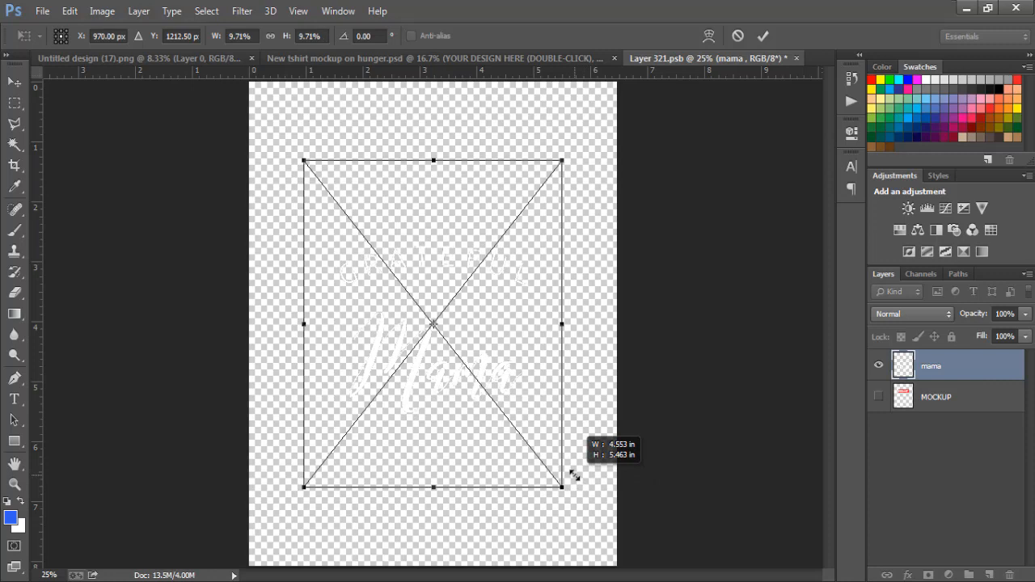
left_click_drag(574, 476, 575, 476)
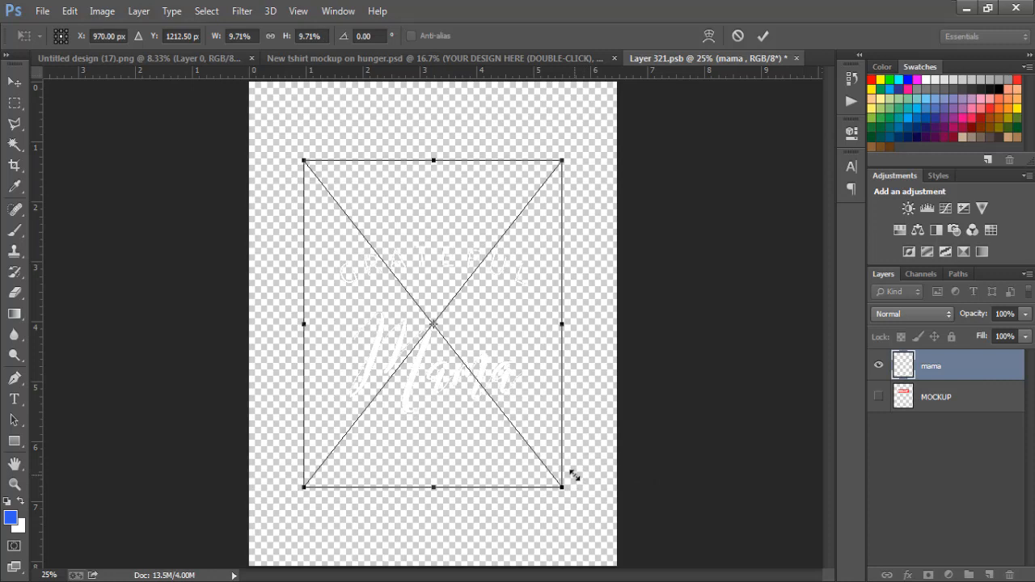
key("Return")
key("w")
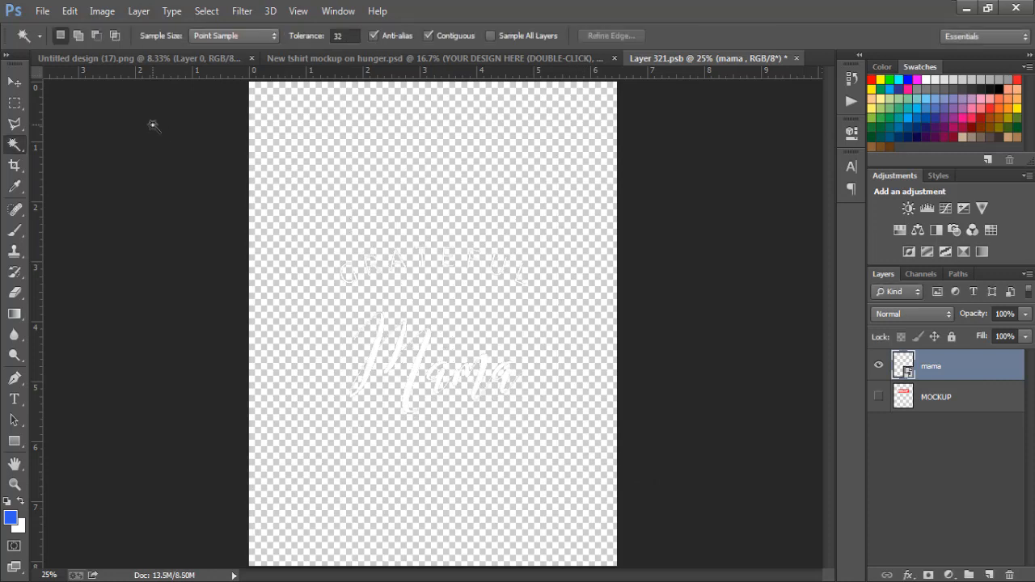
Save the edited smart object and return to the New tshirt mockup on hunger document.
left_click(43, 13)
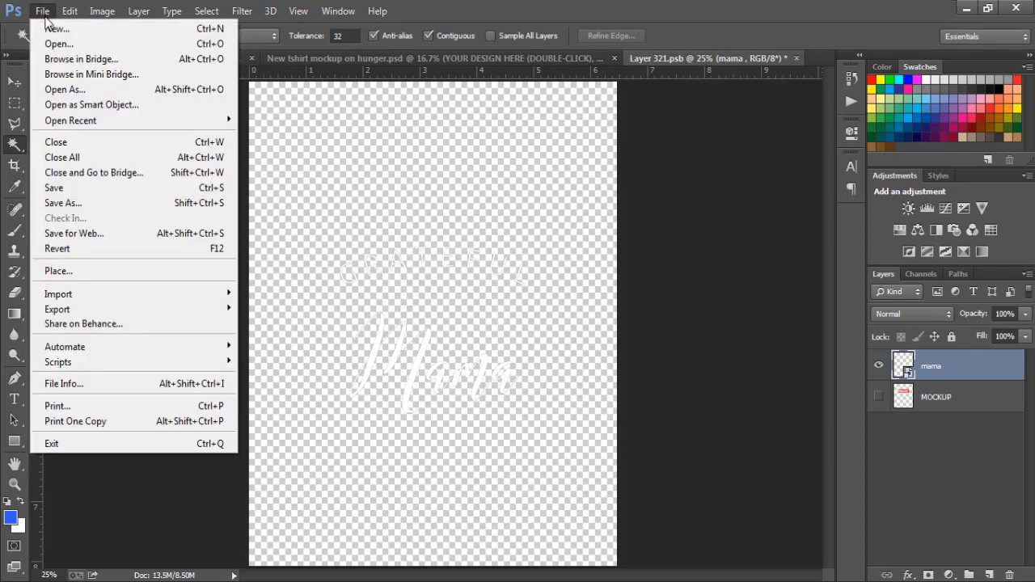
left_click(61, 191)
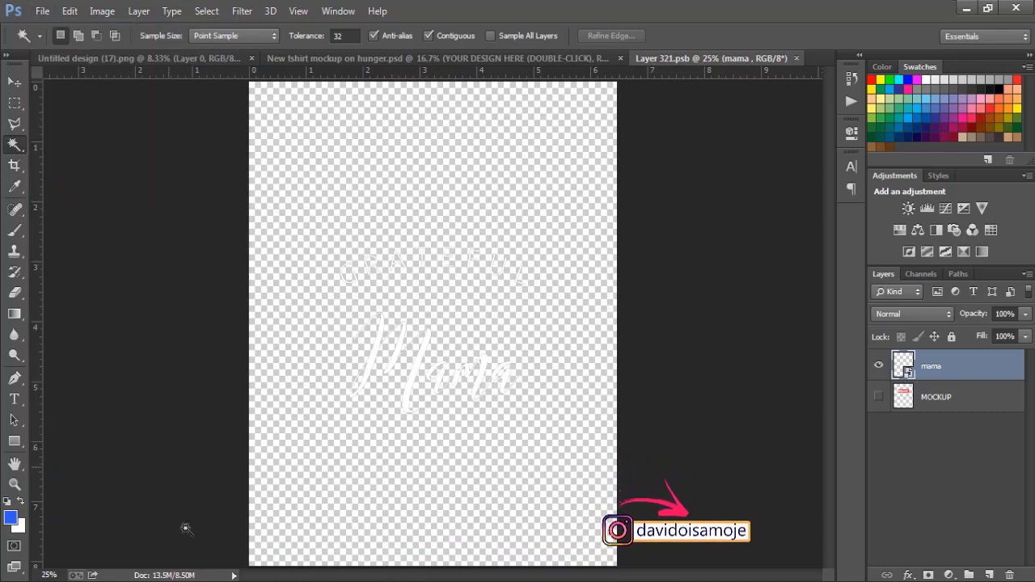
left_click(486, 57)
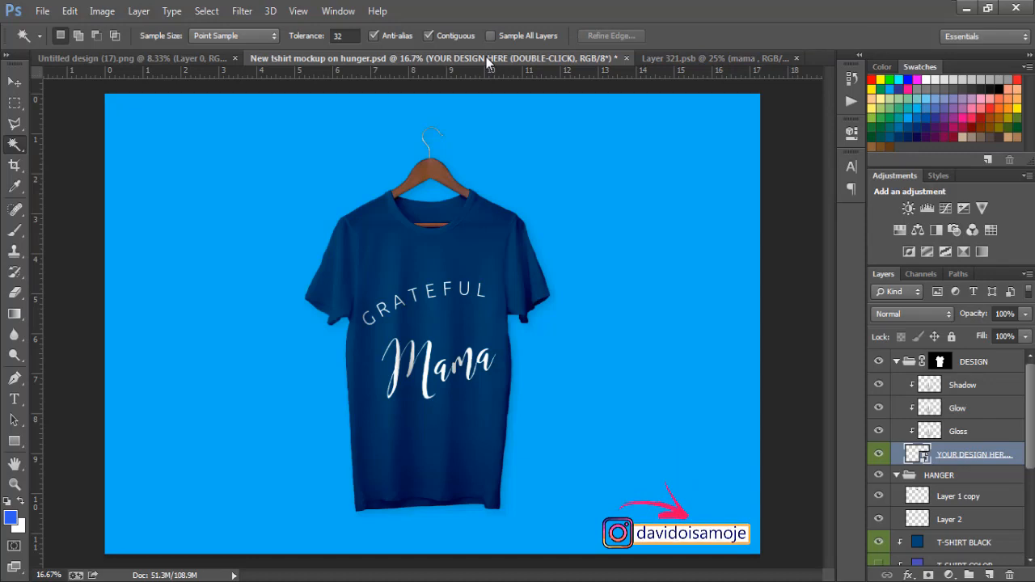
Save the navy T-shirt mockup as a JPEG named mama full in the Pictures library, with quality 12, progressive format and 3 scans.
left_click(41, 12)
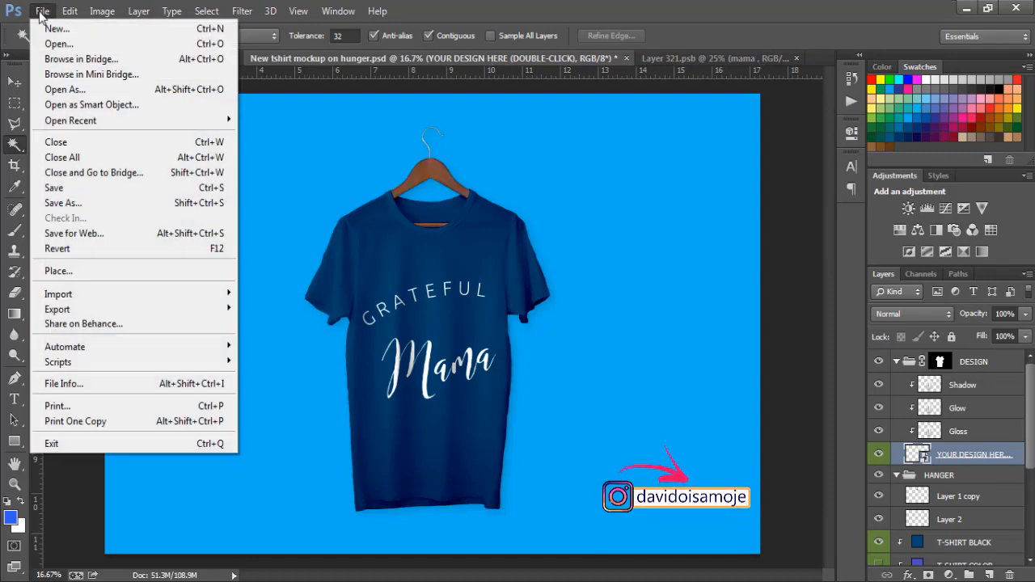
left_click(77, 203)
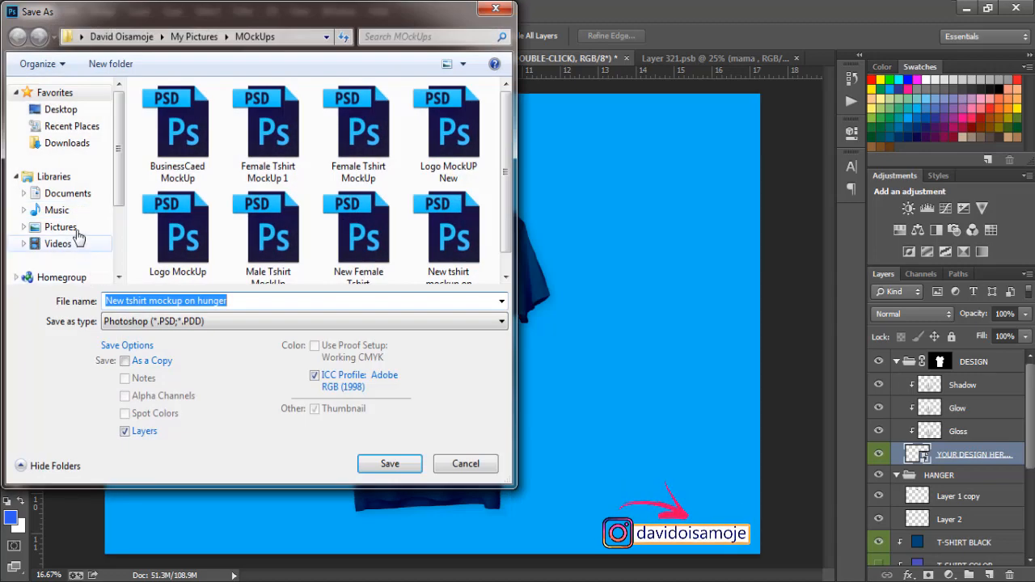
left_click(69, 227)
left_click(167, 301)
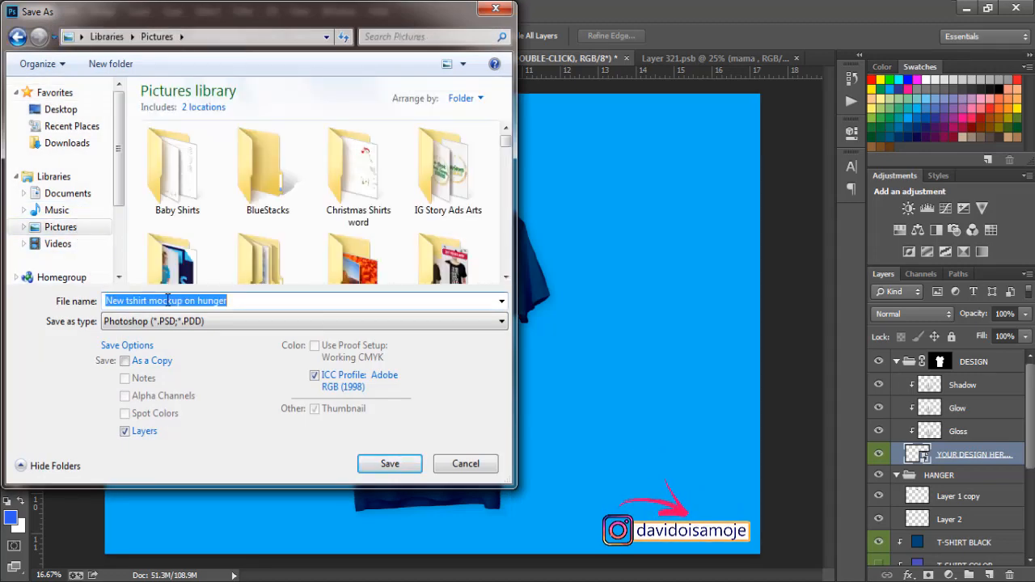
type("mam")
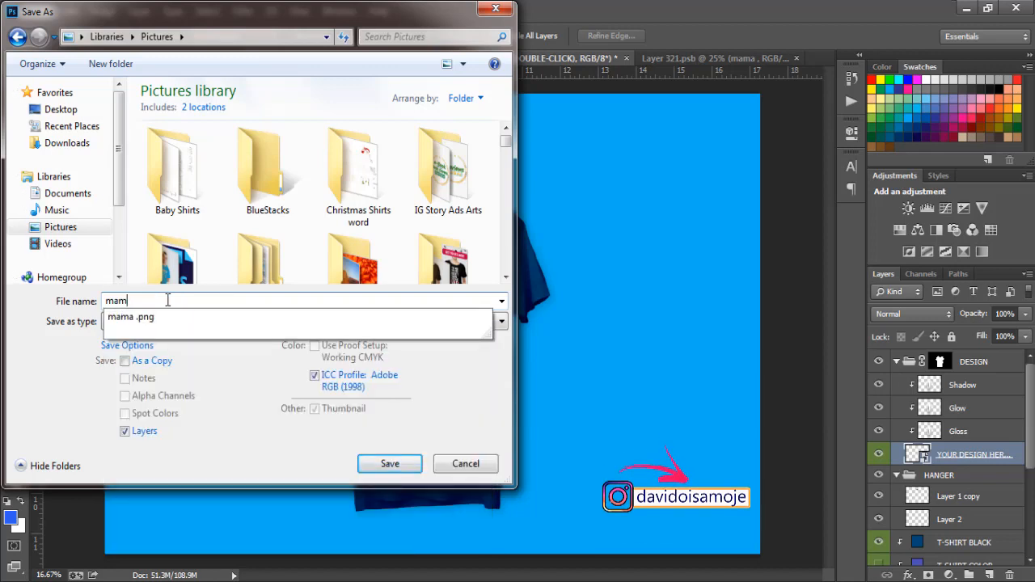
key("Down")
key("BackSpace")
key("BackSpace")
key("BackSpace")
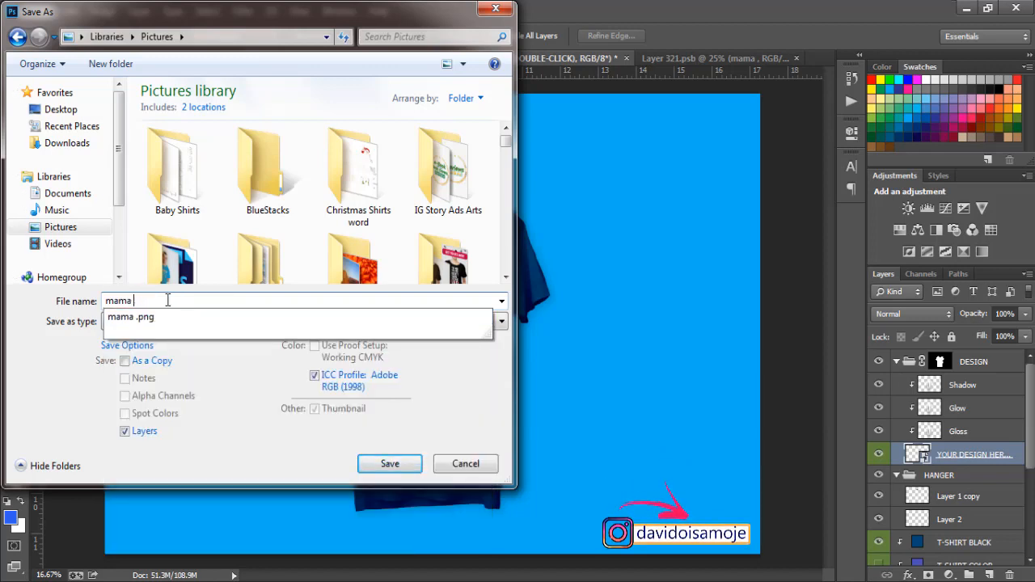
type("full")
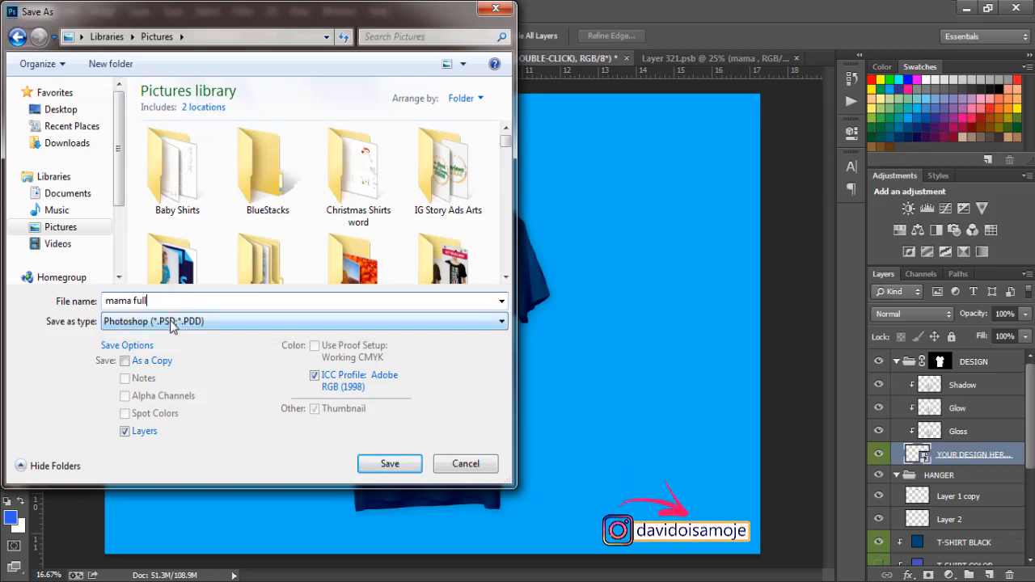
left_click(171, 322)
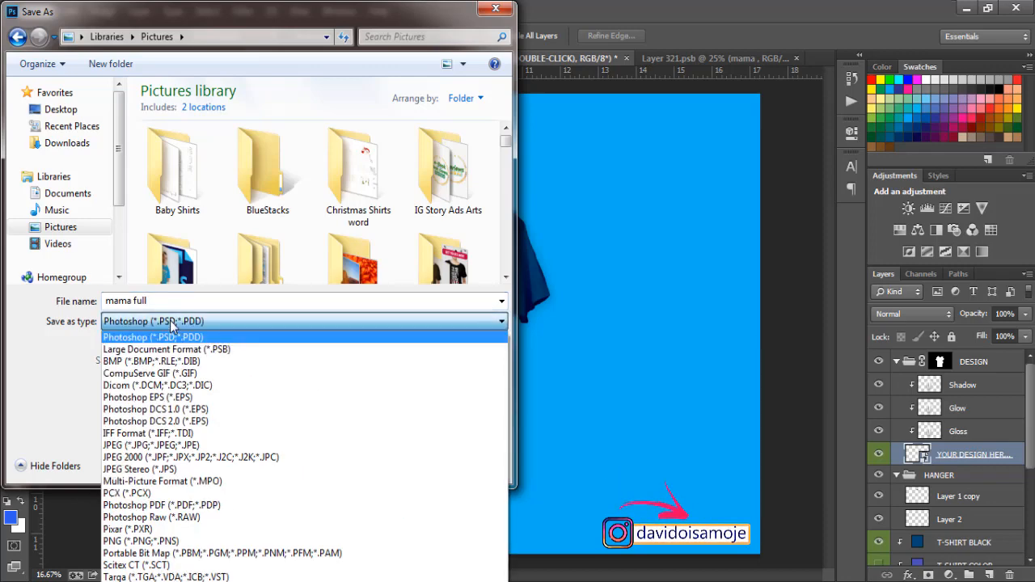
left_click(172, 445)
left_click(399, 468)
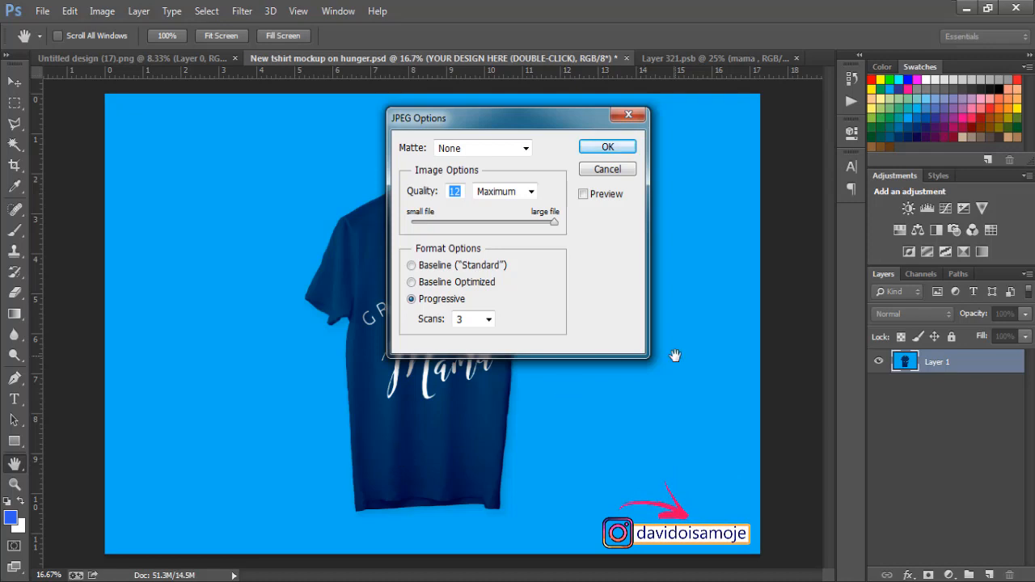
left_click(608, 147)
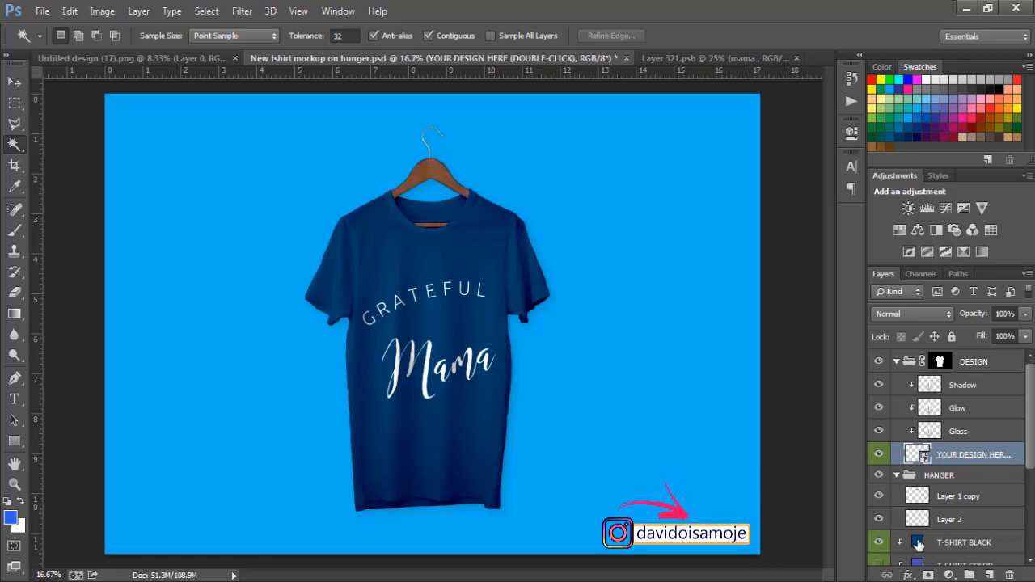
Recolor the shirt by setting the T-SHIRT BLACK fill layer to green #4cda20.
left_click(880, 543)
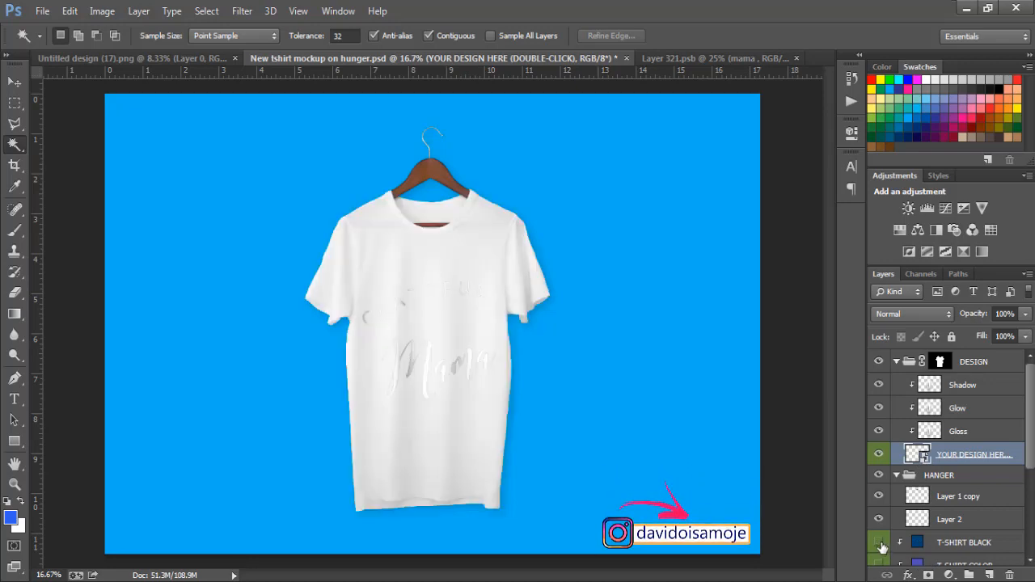
left_click(880, 543)
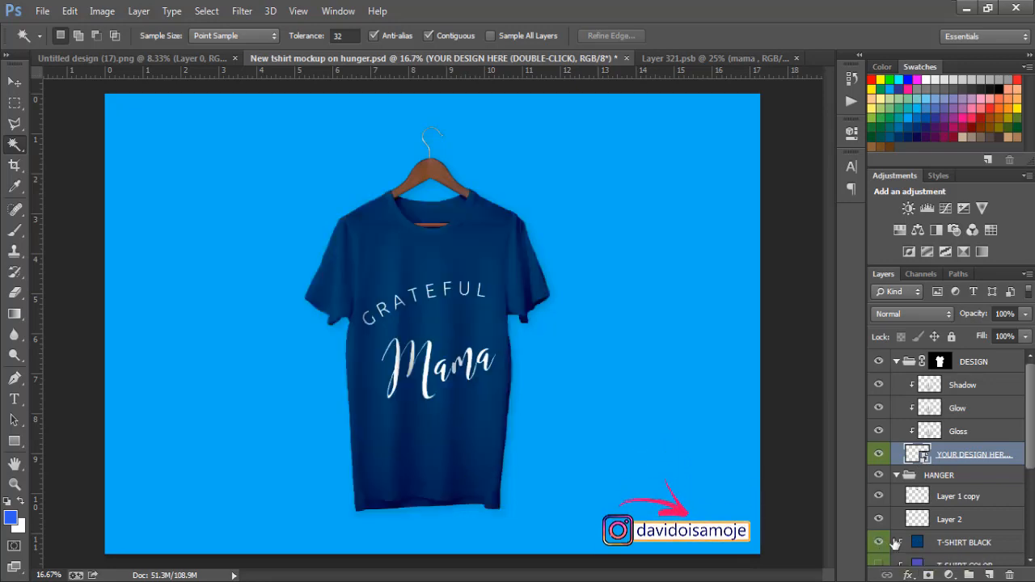
double_click(918, 543)
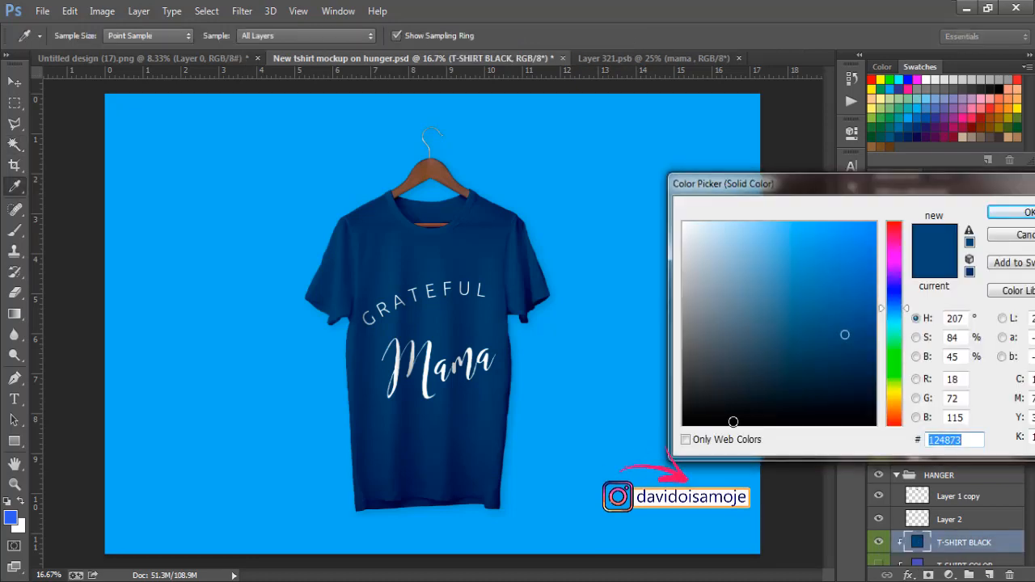
left_click(687, 402)
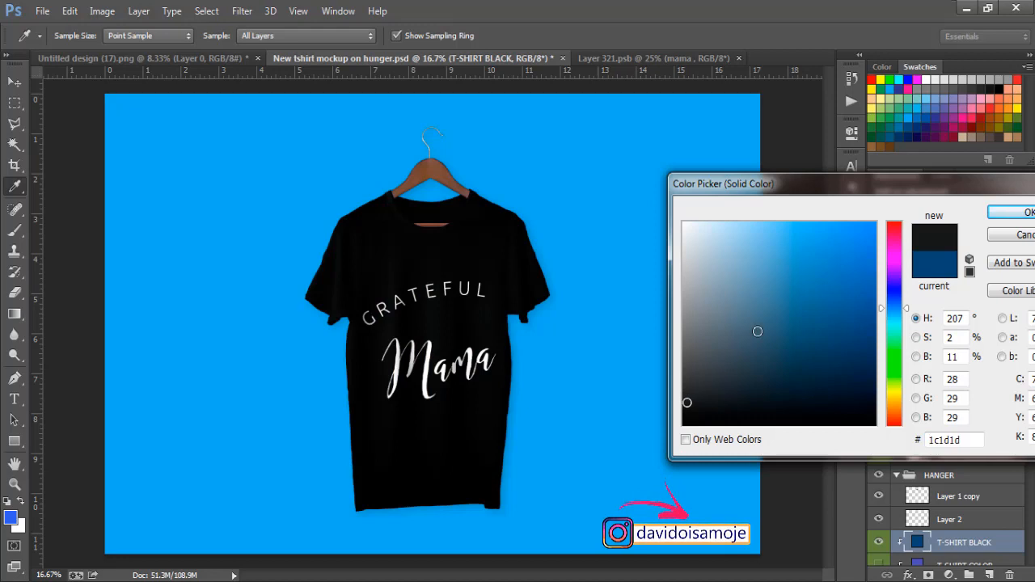
left_click(894, 366)
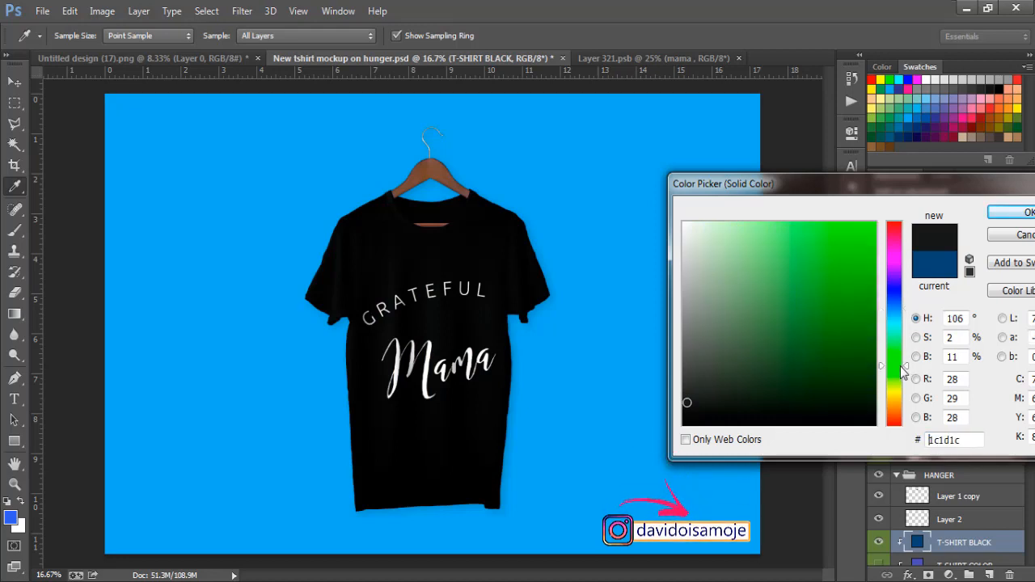
left_click(841, 330)
left_click(835, 261)
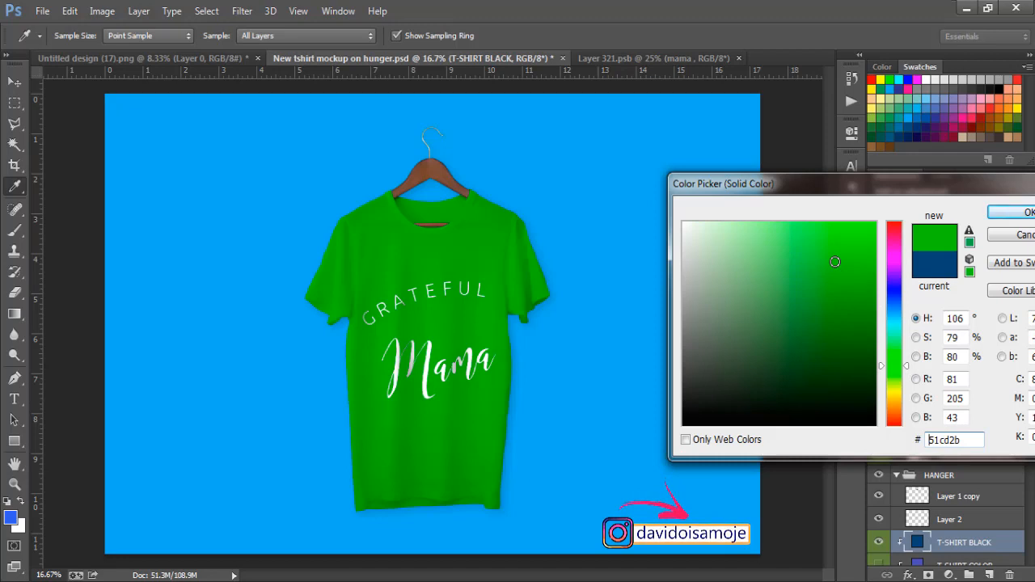
left_click(863, 262)
left_click(847, 252)
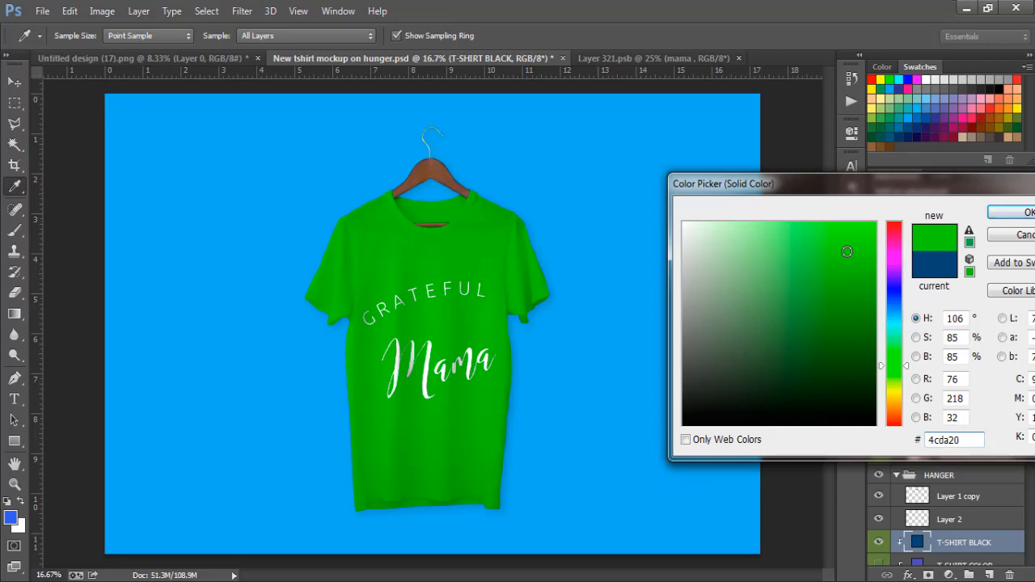
left_click(1014, 214)
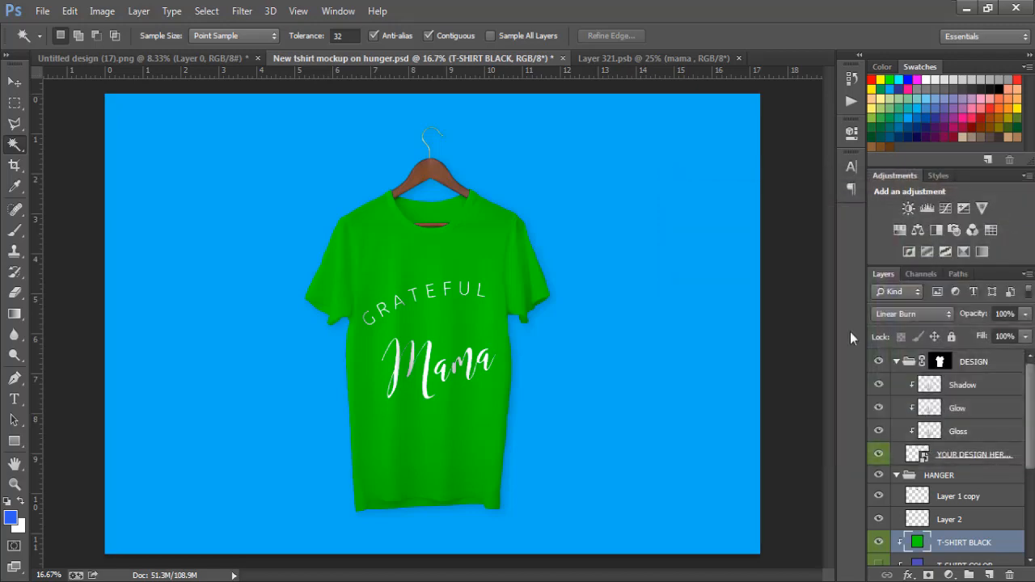
Save the green T-shirt mockup as JPEG mama full in the Pictures library, replacing the existing file, with quality 12, progressive format and 3 scans.
left_click(40, 11)
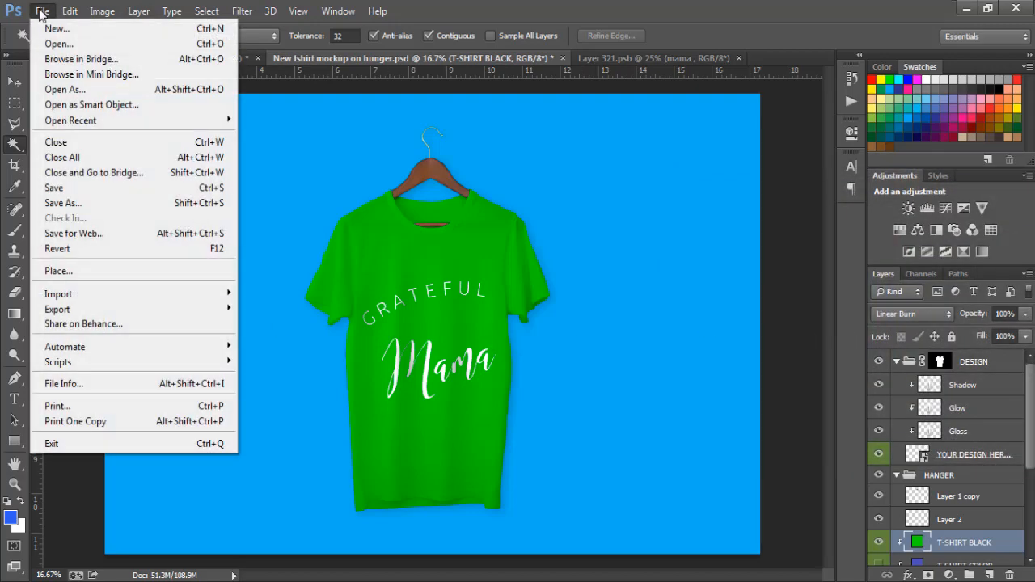
left_click(74, 206)
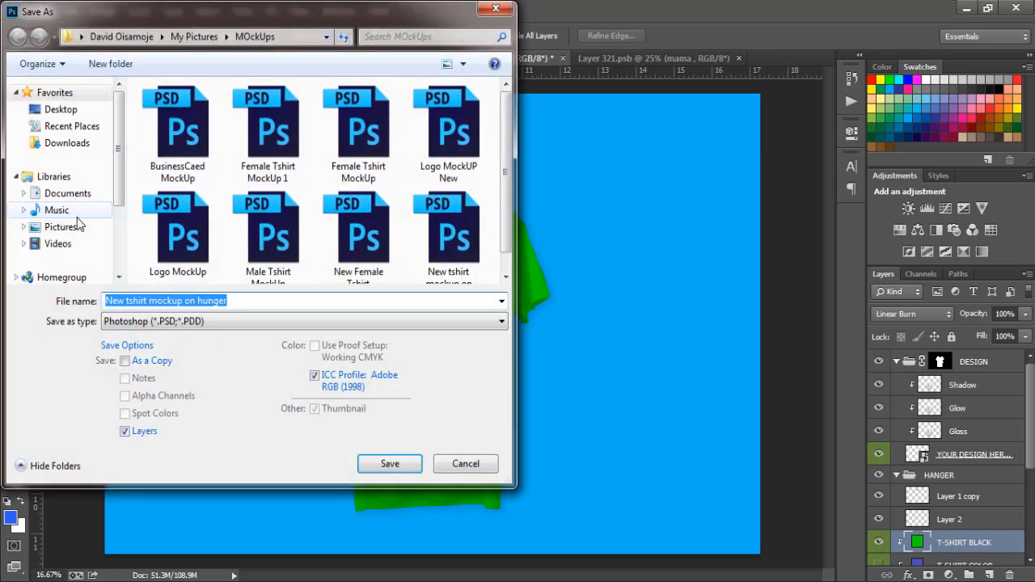
left_click(78, 231)
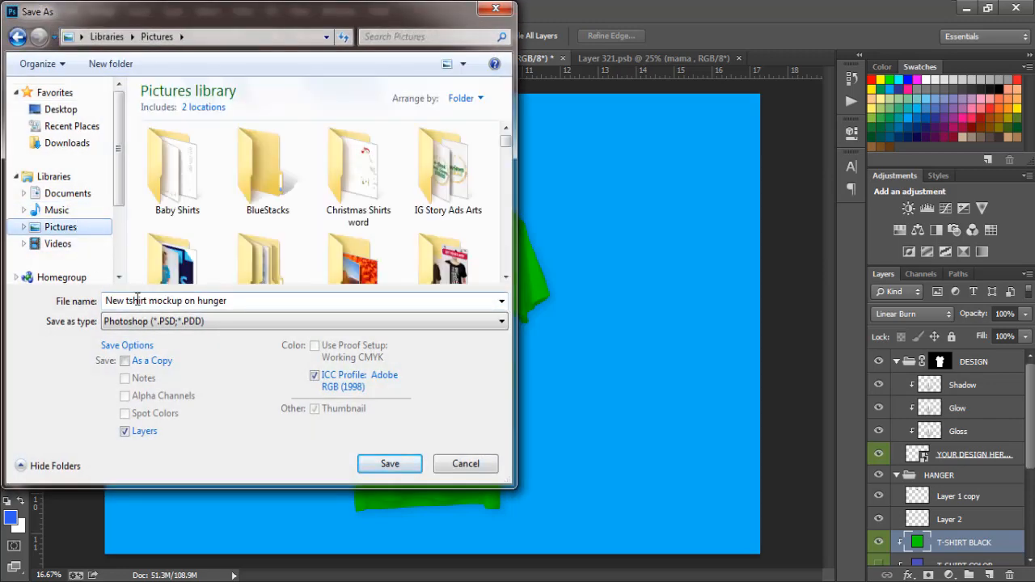
type("m")
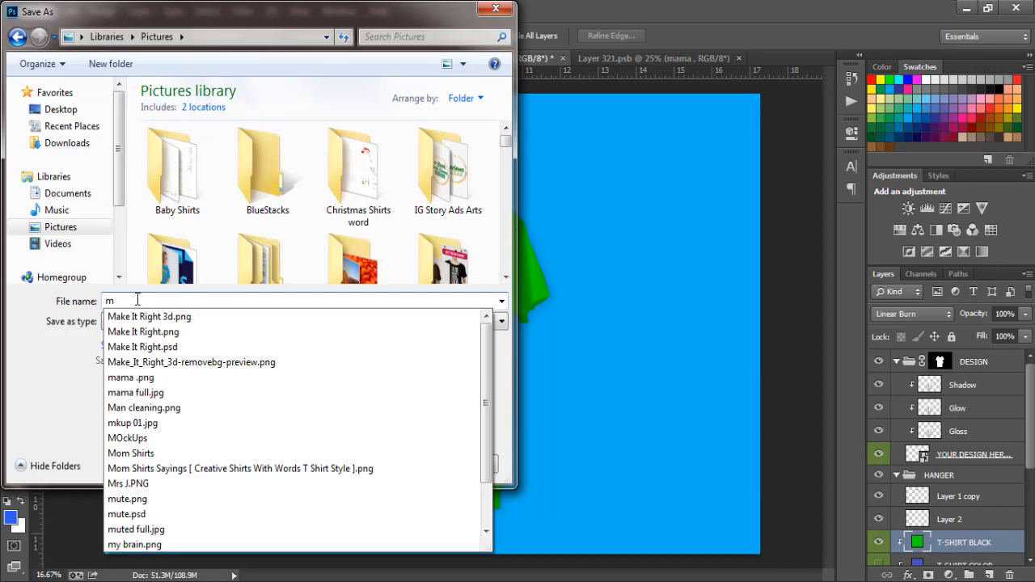
type("am")
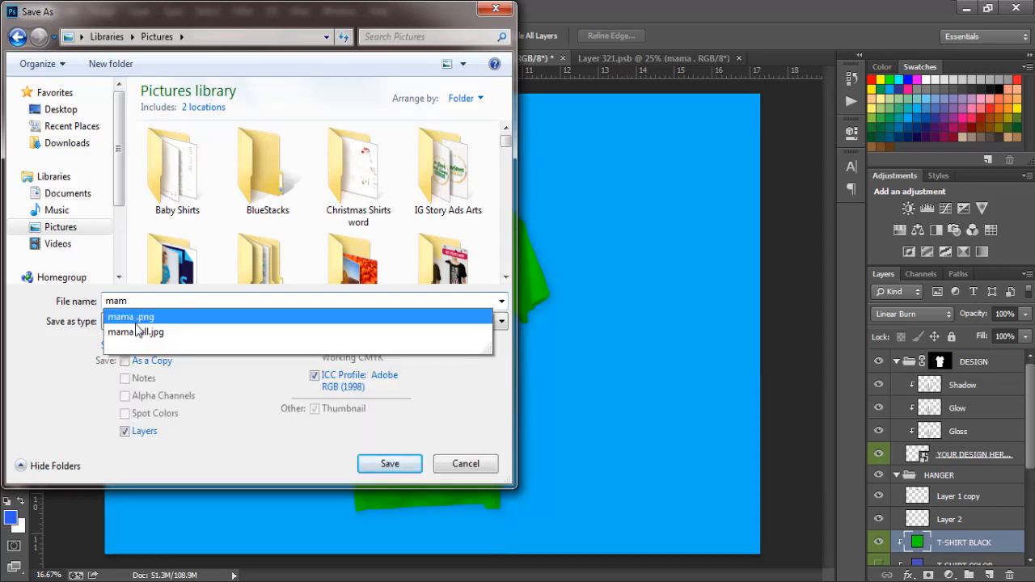
left_click(135, 334)
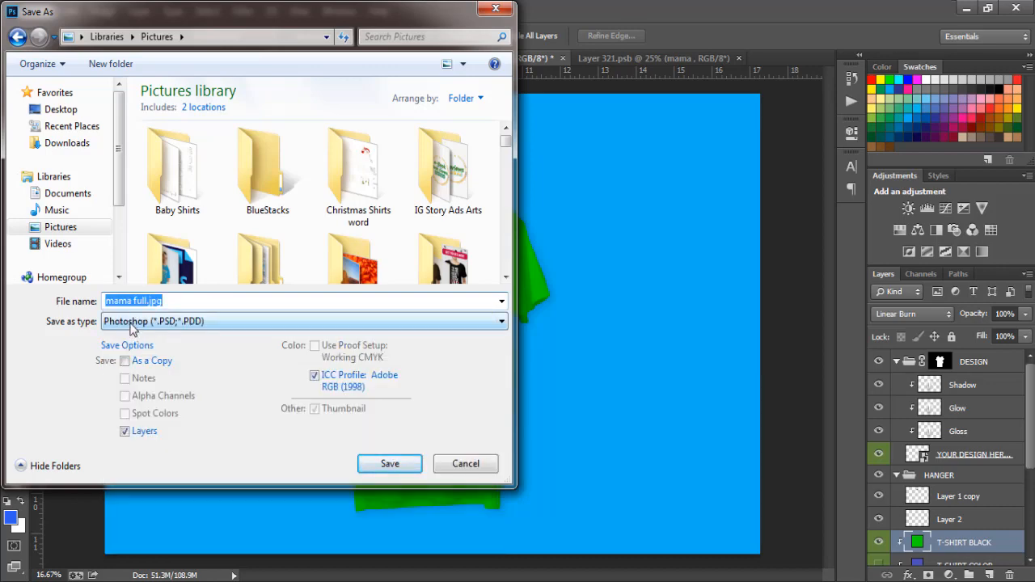
left_click(135, 324)
left_click(135, 446)
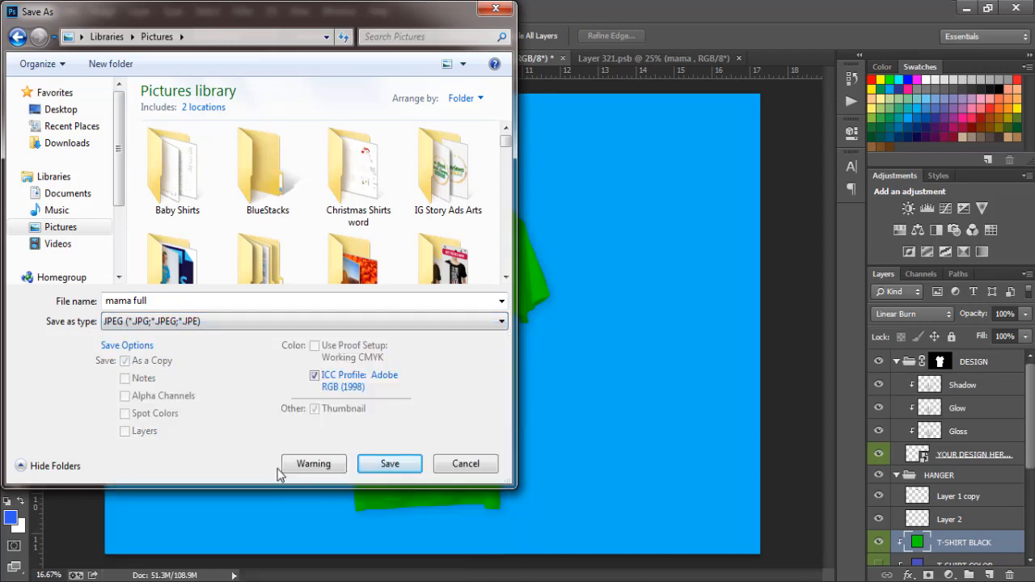
left_click(399, 468)
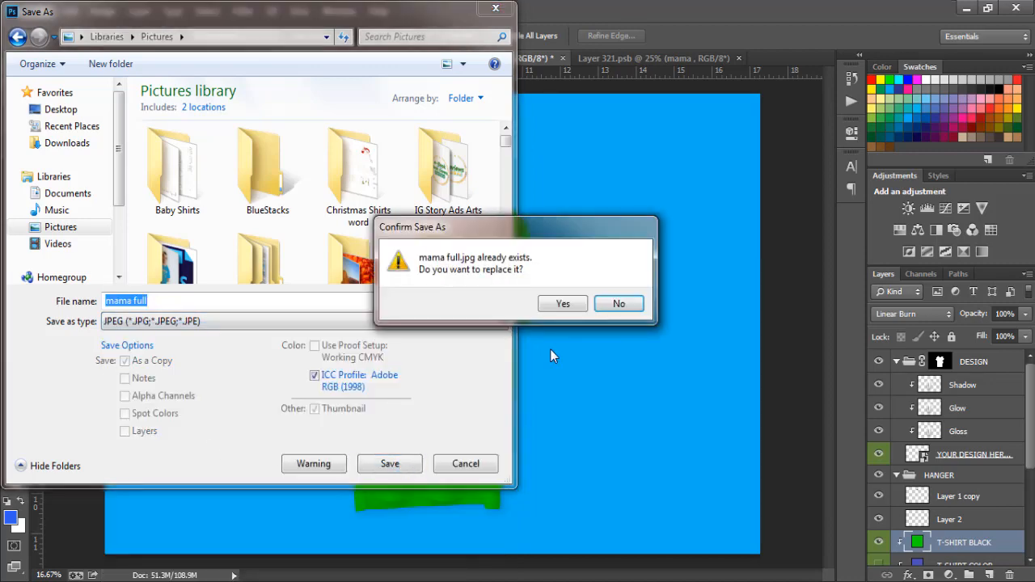
left_click(551, 307)
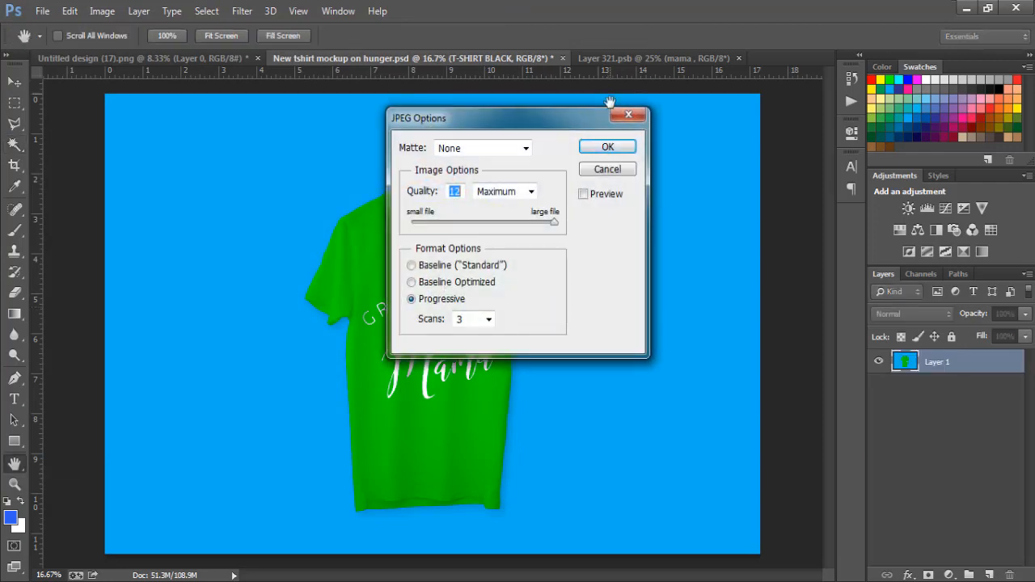
left_click(603, 147)
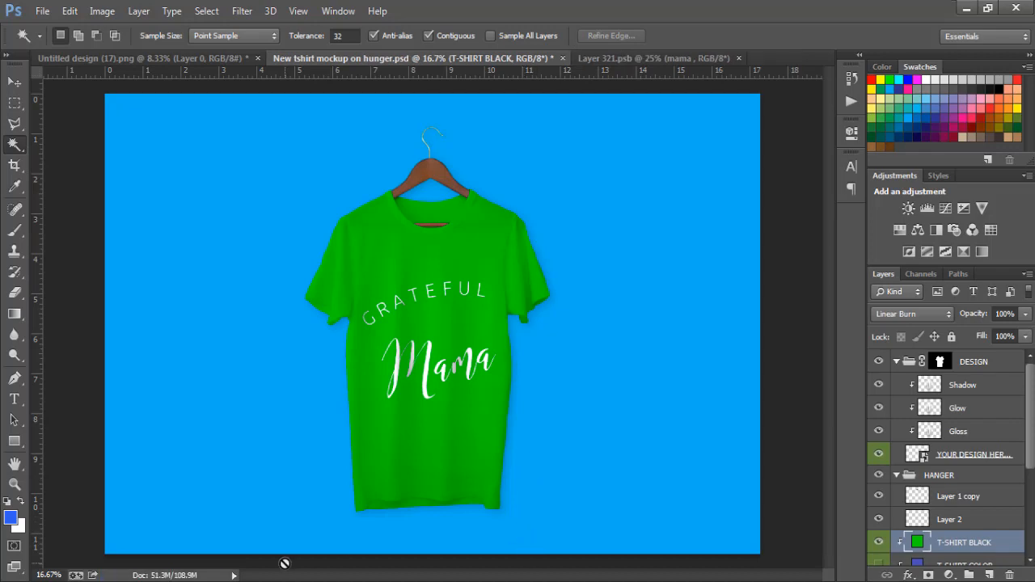
key("alt+Tab")
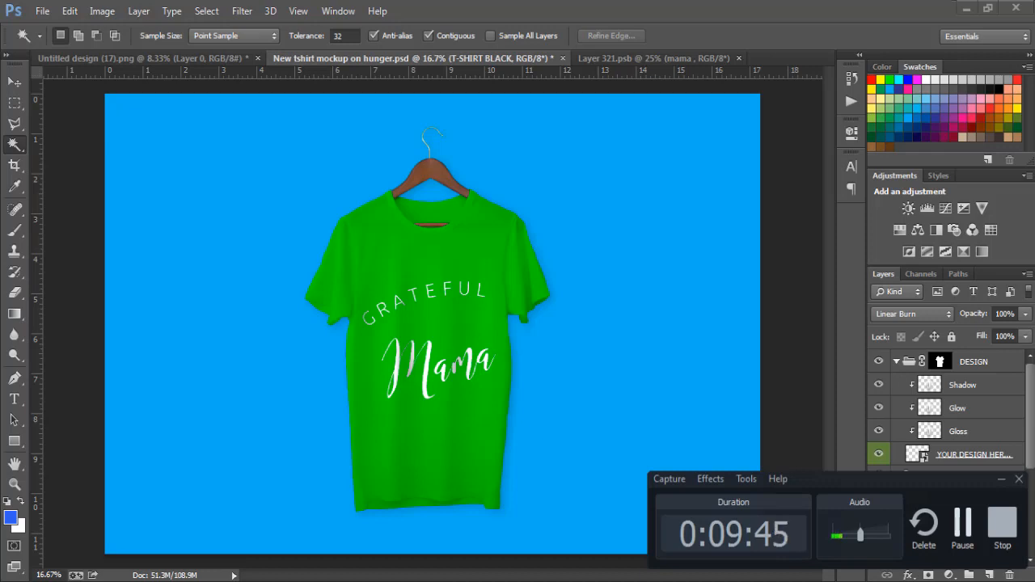
key("alt+Tab")
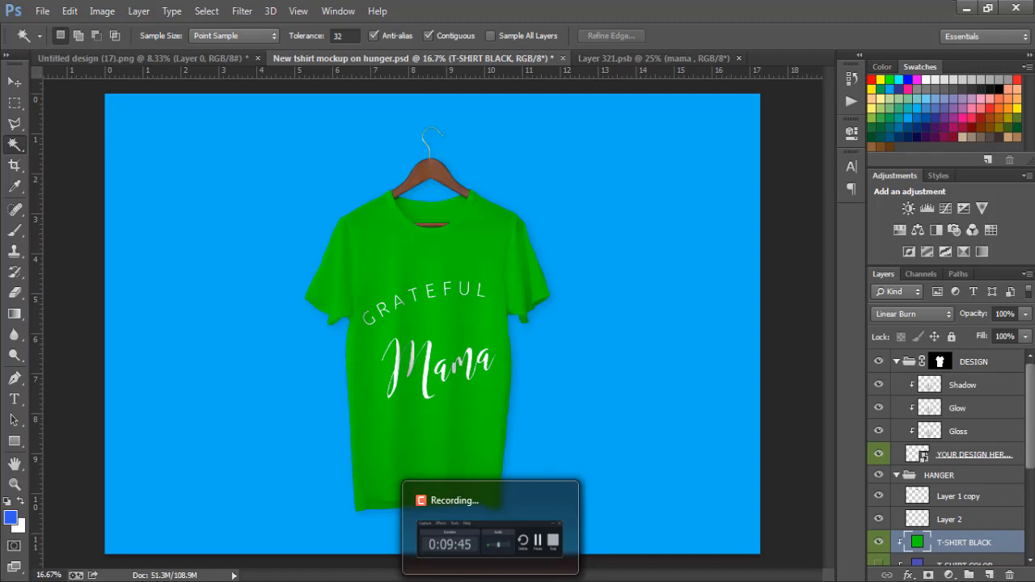
left_click(490, 580)
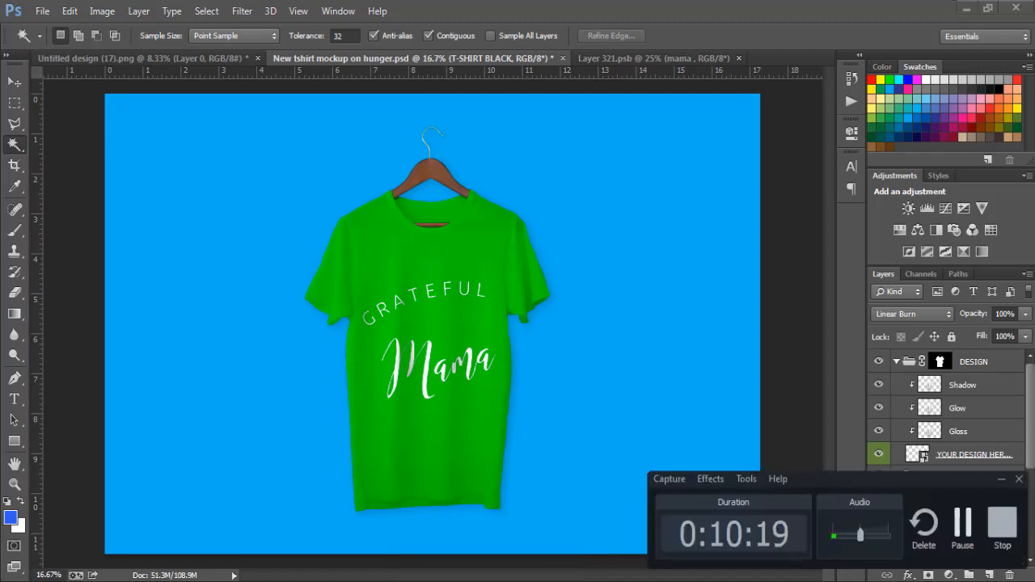